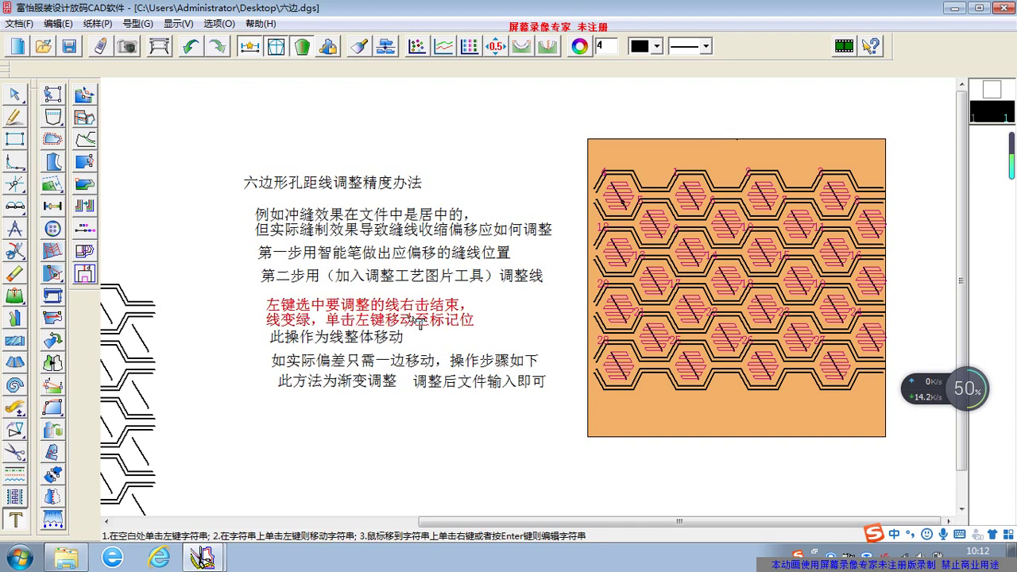
Highlight the first-step note in the explanation text.
scroll(303, 299, down, 2)
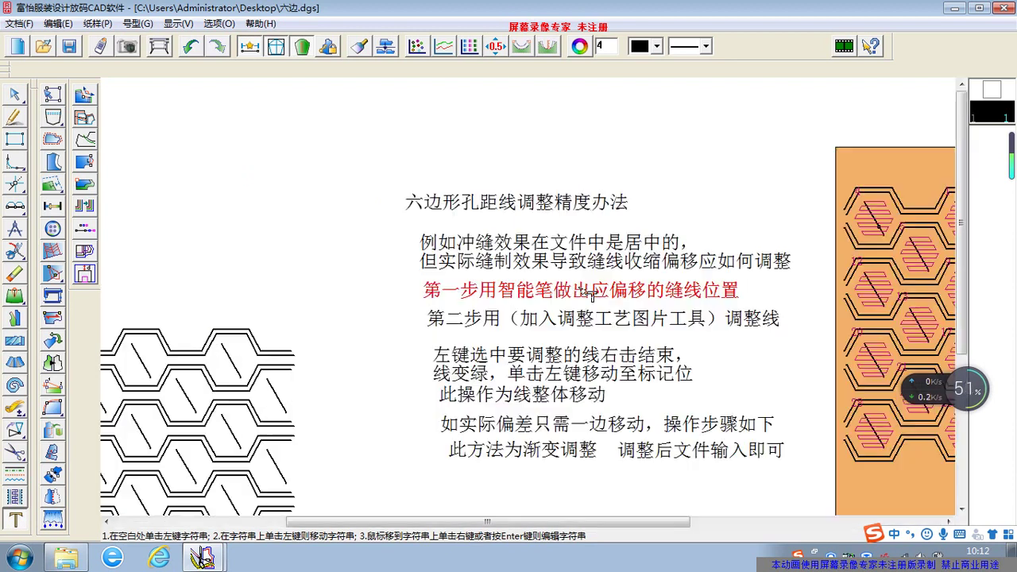
scroll(529, 310, up, 1)
scroll(447, 296, up, 1)
click(316, 255)
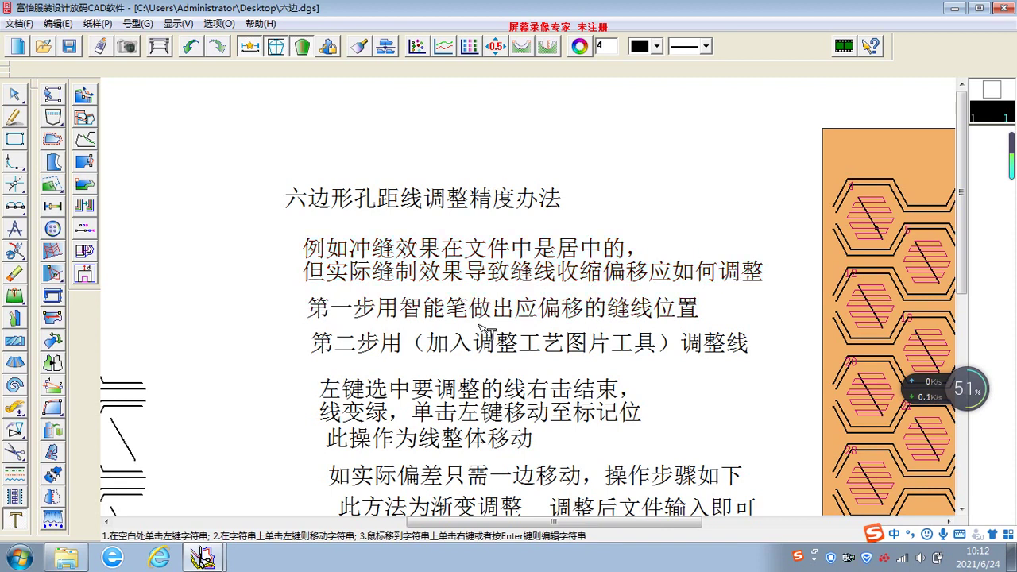
Draw a 0.2 cm marker line at hexagon 4's top corner with the smart pen (智能笔).
right_click(697, 318)
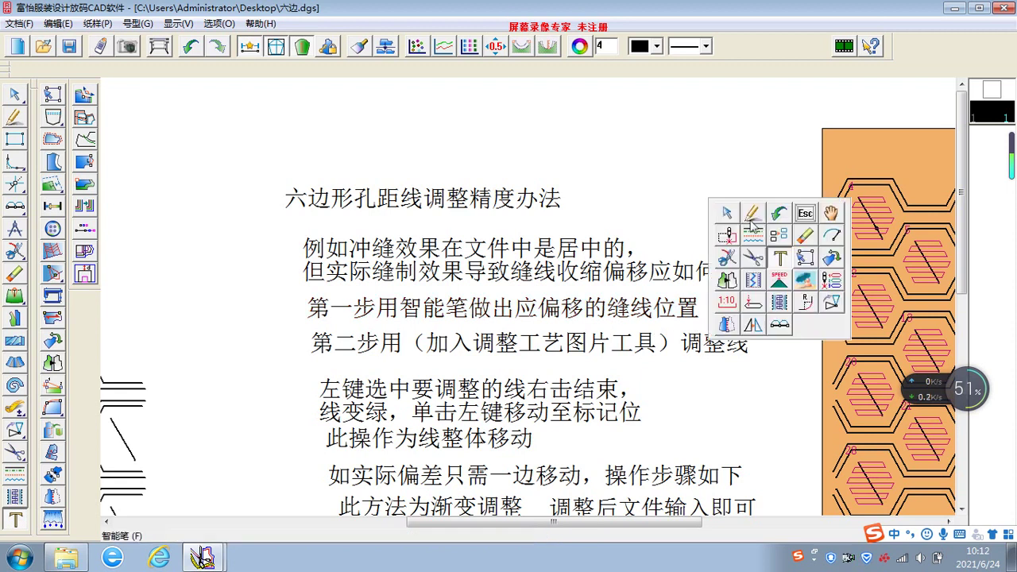
click(753, 213)
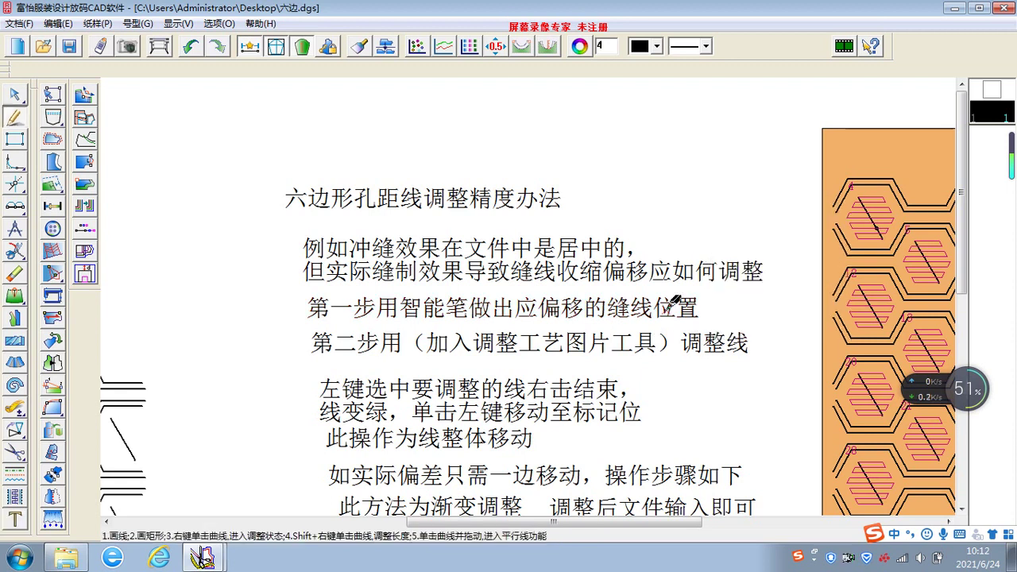
scroll(673, 300, down, 1)
scroll(536, 257, up, 3)
scroll(514, 178, up, 2)
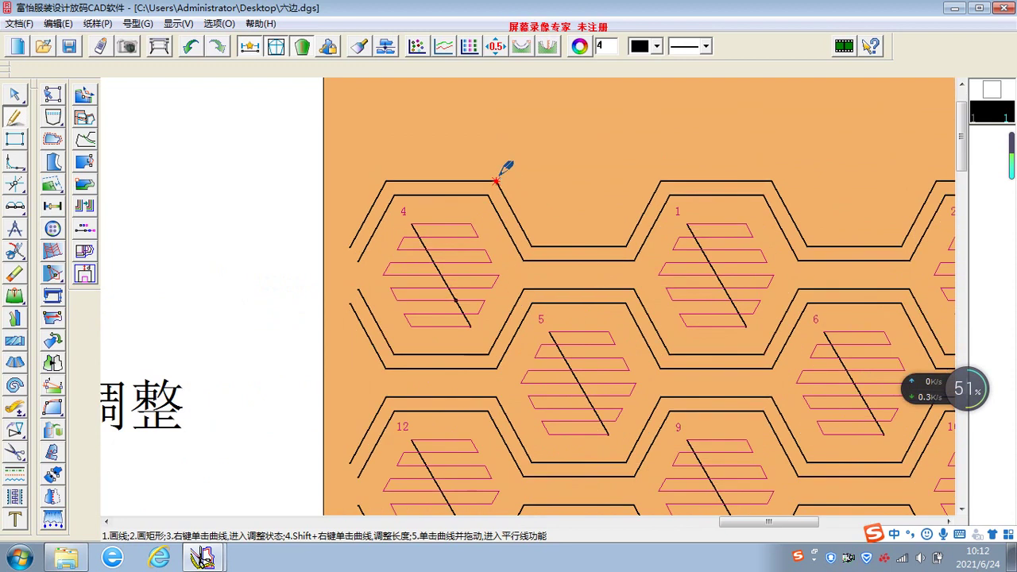
click(497, 181)
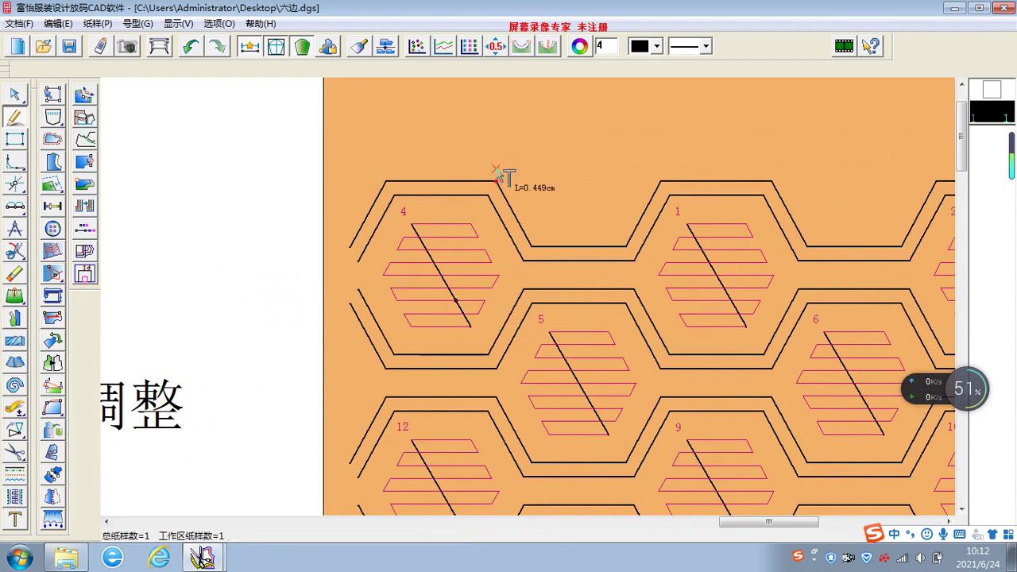
key(Return)
text(0.2)
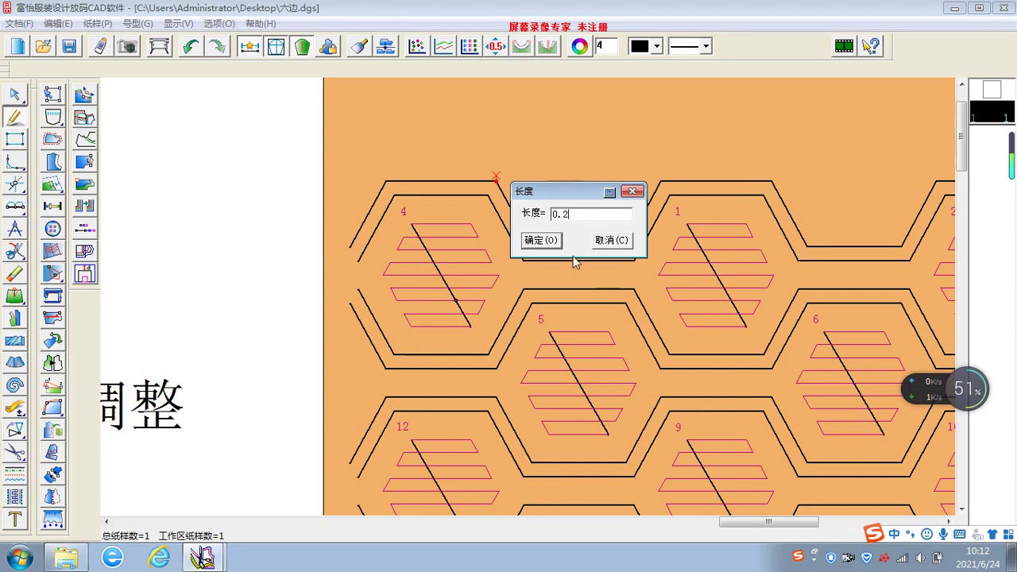
key(Return)
scroll(509, 154, up, 3)
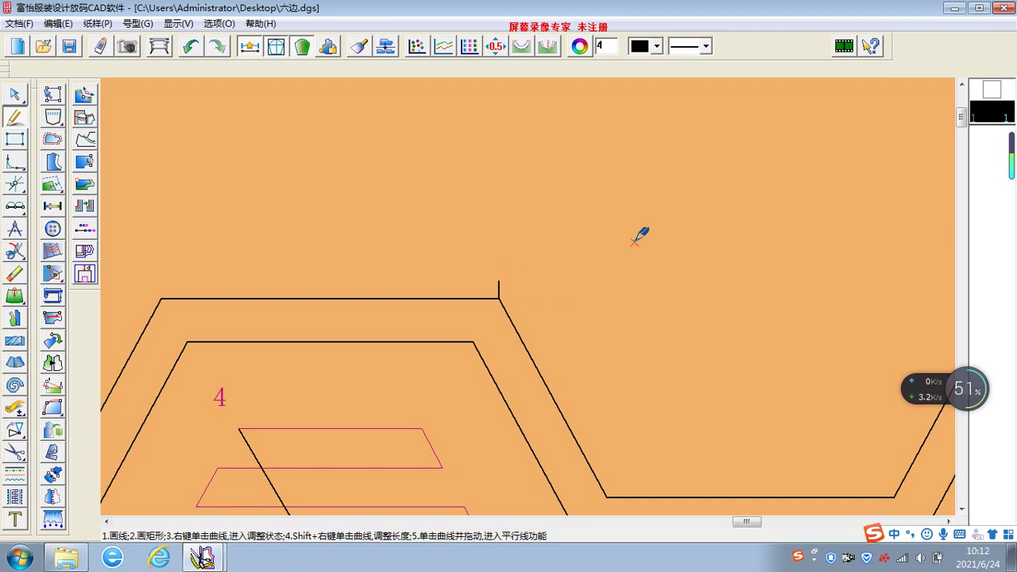
click(618, 42)
text(2)
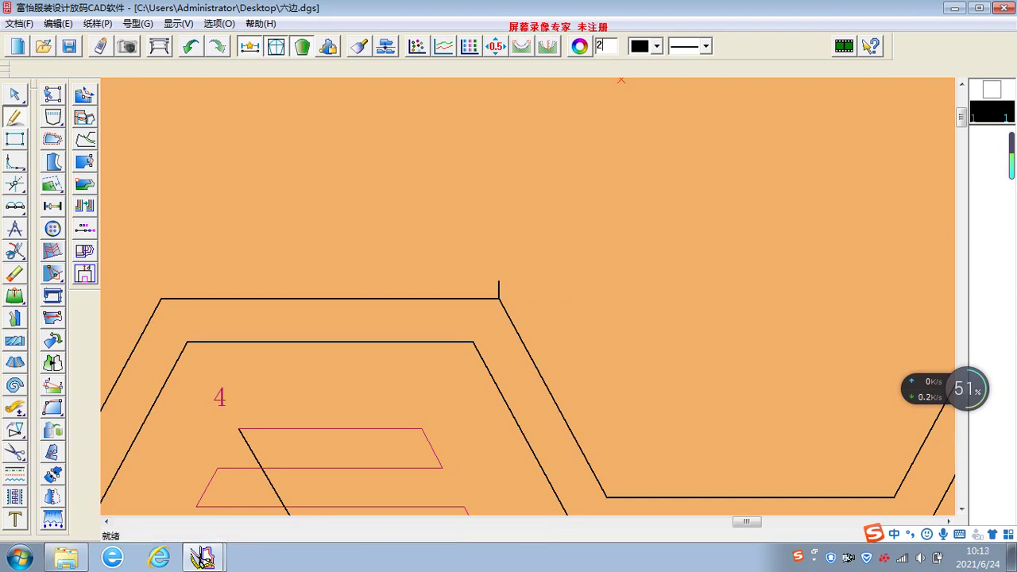
Activate the 加入/调整工艺图片 tool from the right-click floating palette.
scroll(527, 321, down, 3)
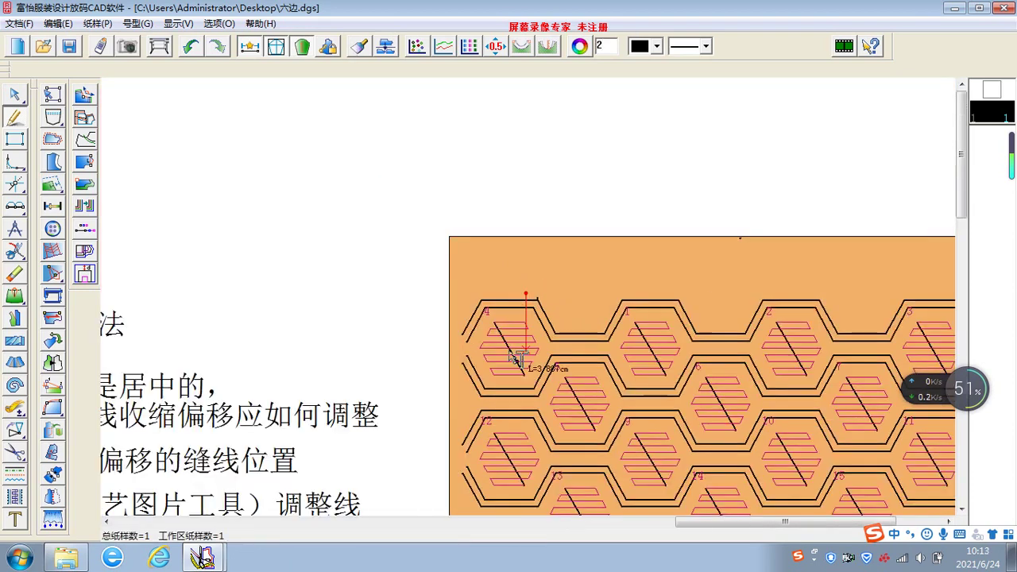
scroll(512, 318, down, 3)
scroll(532, 288, left, 5)
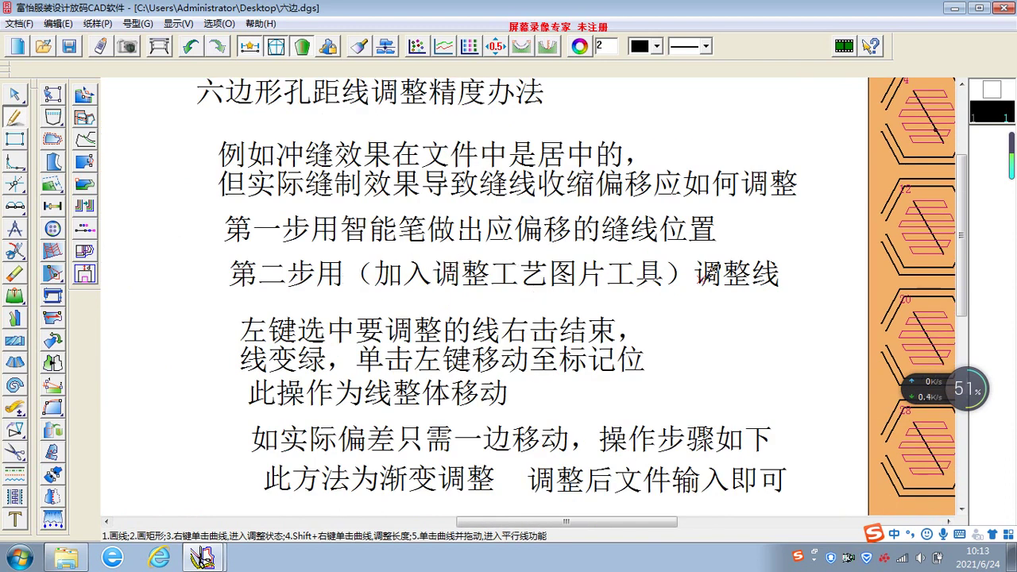
right_click(518, 276)
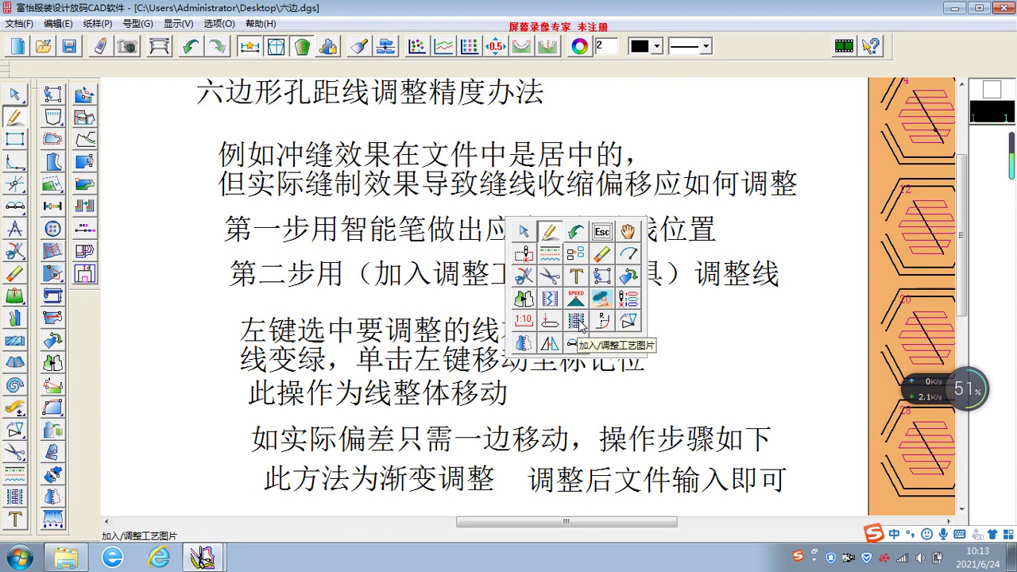
click(578, 322)
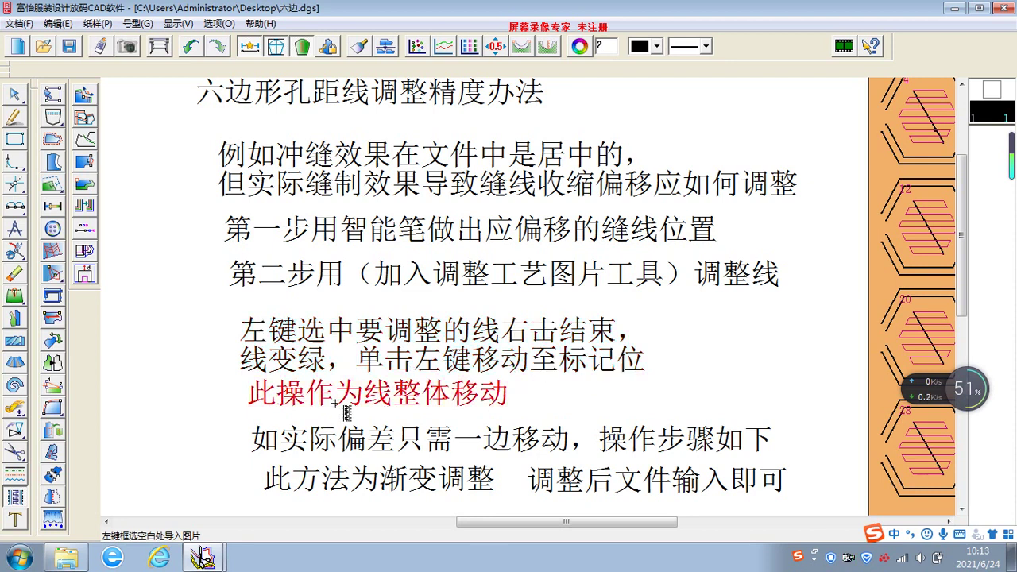
Box-select all the hexagon stitch outlines and finish the selection.
scroll(539, 306, down, 3)
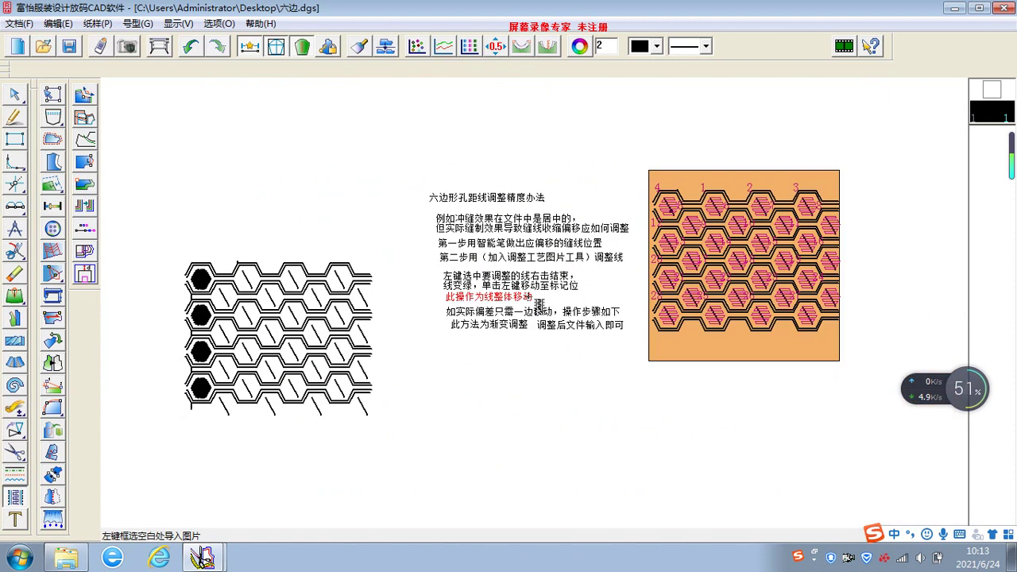
scroll(538, 306, up, 3)
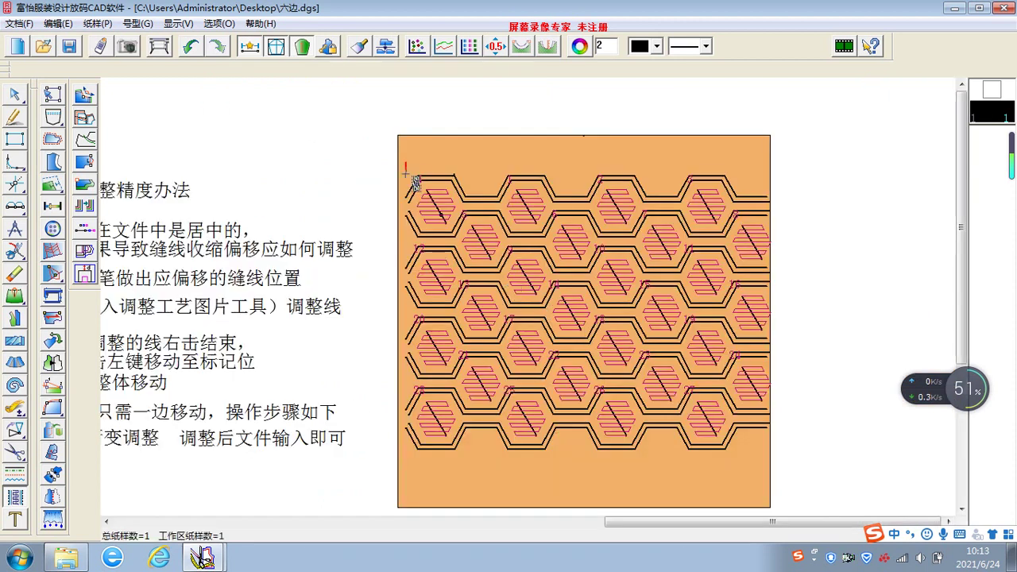
drag(414, 183, 419, 439)
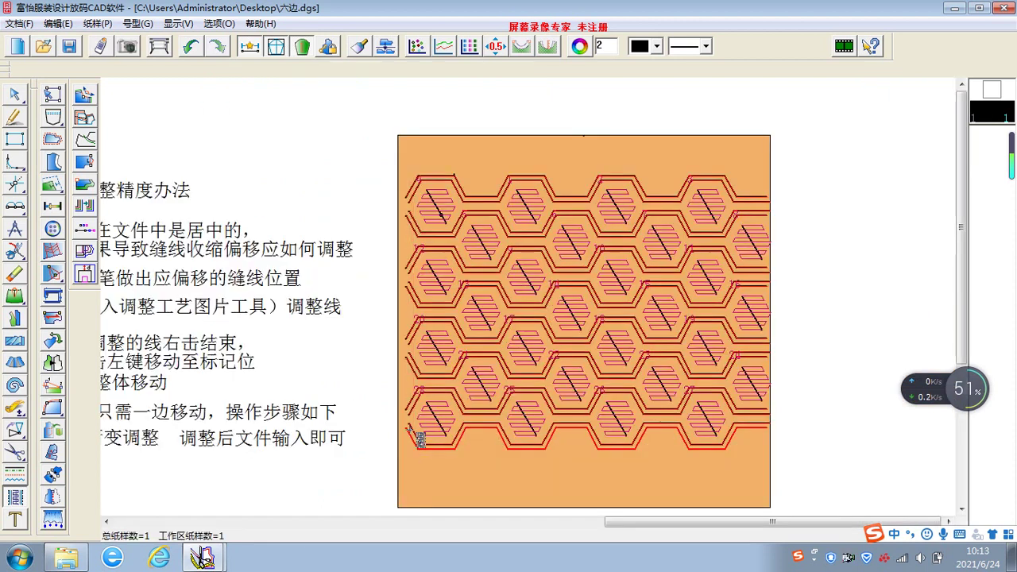
scroll(538, 302, up, 2)
scroll(513, 238, up, 2)
scroll(549, 268, up, 2)
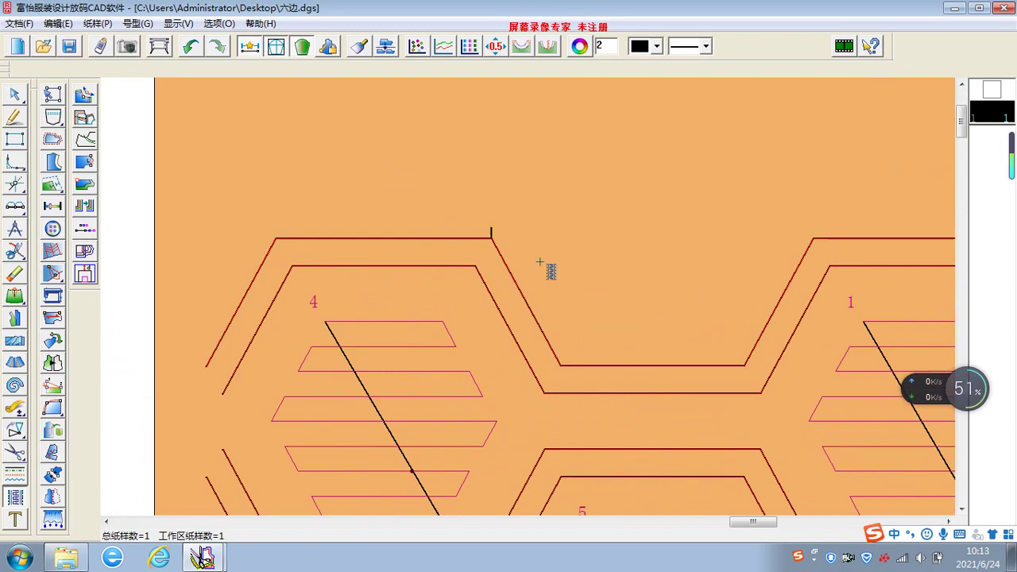
right_click(557, 191)
Move the selected outlines as a whole up onto the 0.2 cm marker.
scroll(534, 286, up, 2)
scroll(520, 278, up, 2)
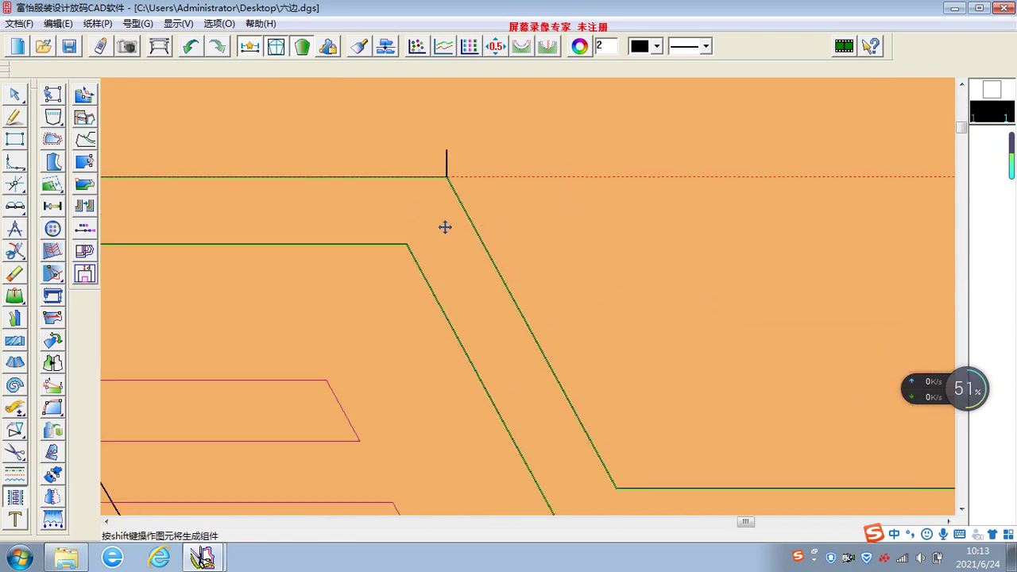
click(474, 228)
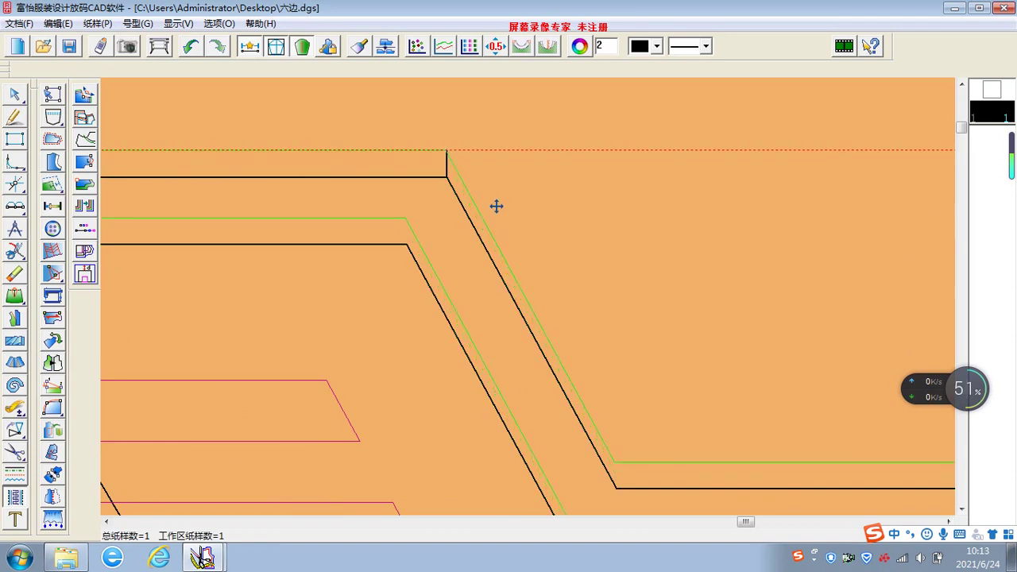
scroll(533, 313, down, 2)
scroll(530, 306, down, 1)
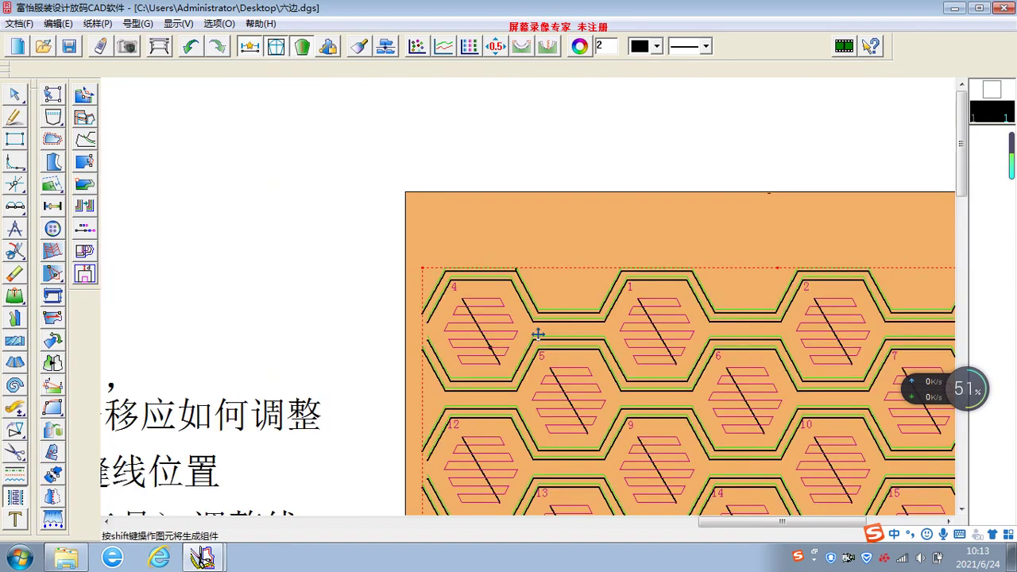
scroll(538, 335, down, 1)
scroll(525, 340, down, 1)
scroll(509, 346, up, 3)
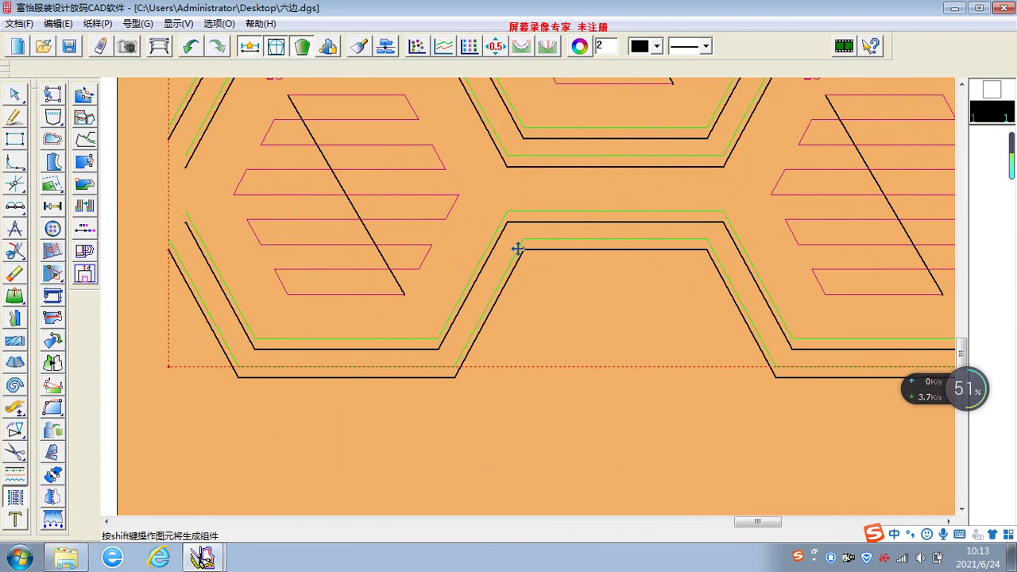
scroll(527, 294, down, 2)
scroll(526, 295, down, 1)
scroll(526, 296, down, 1)
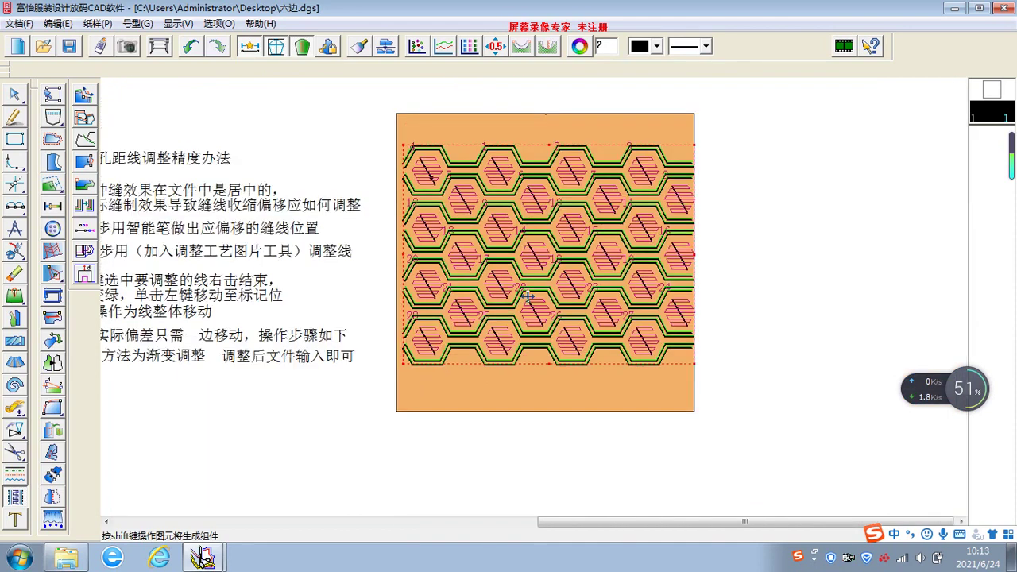
scroll(532, 275, up, 1)
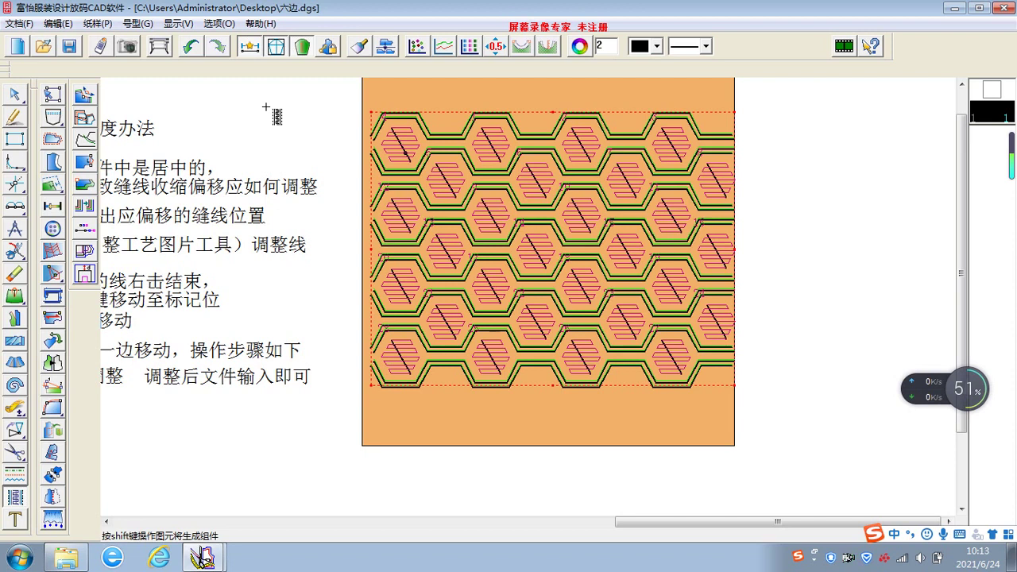
click(266, 107)
scroll(413, 147, up, 1)
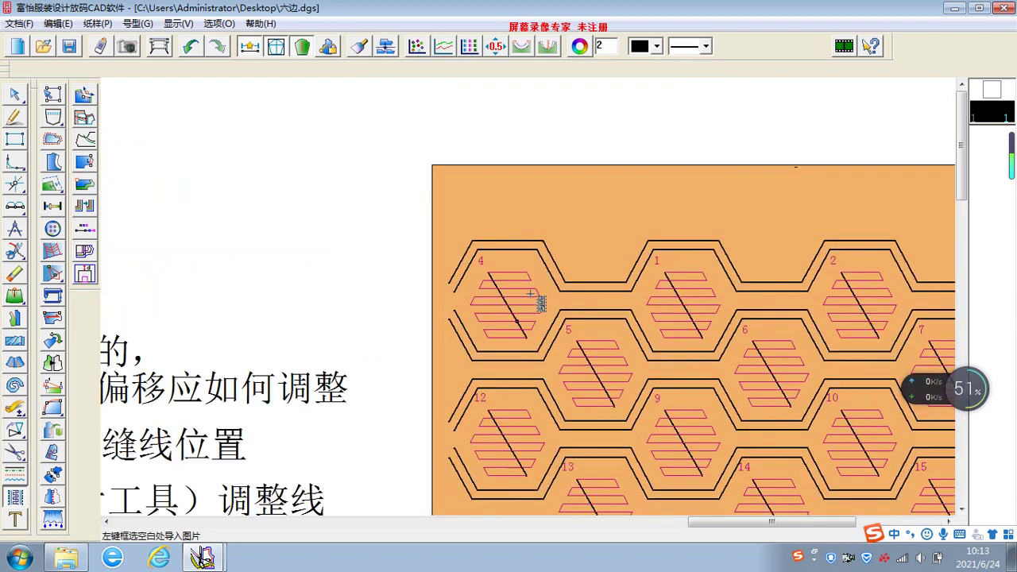
scroll(538, 295, up, 1)
scroll(524, 274, up, 1)
click(556, 275)
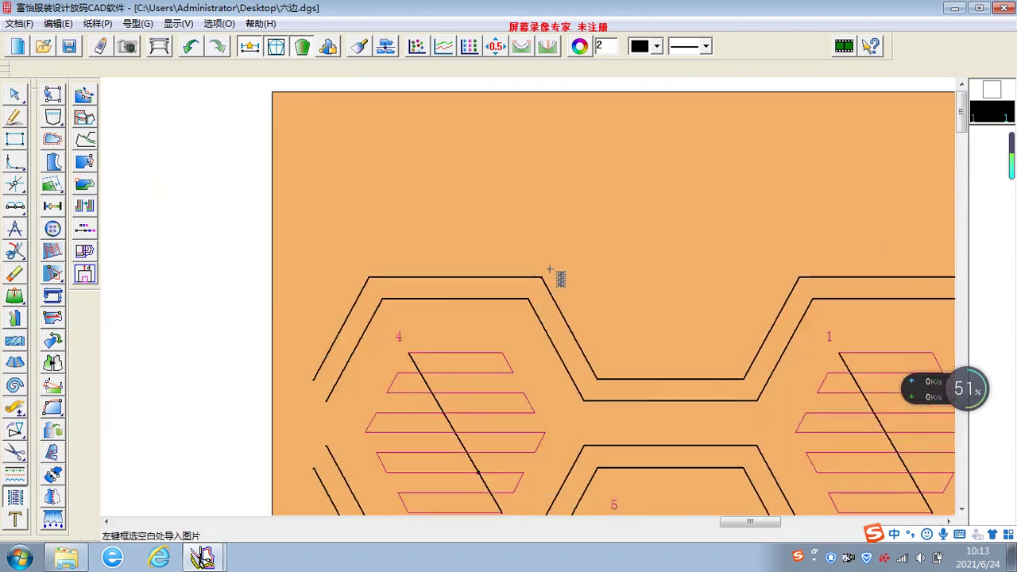
scroll(538, 301, down, 1)
scroll(544, 337, down, 1)
scroll(540, 318, down, 1)
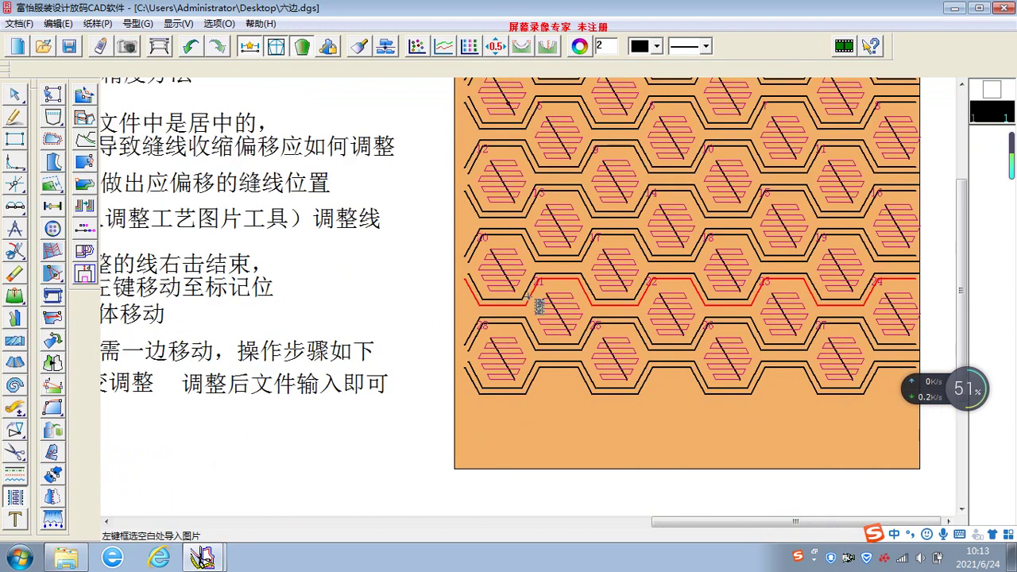
scroll(538, 302, down, 1)
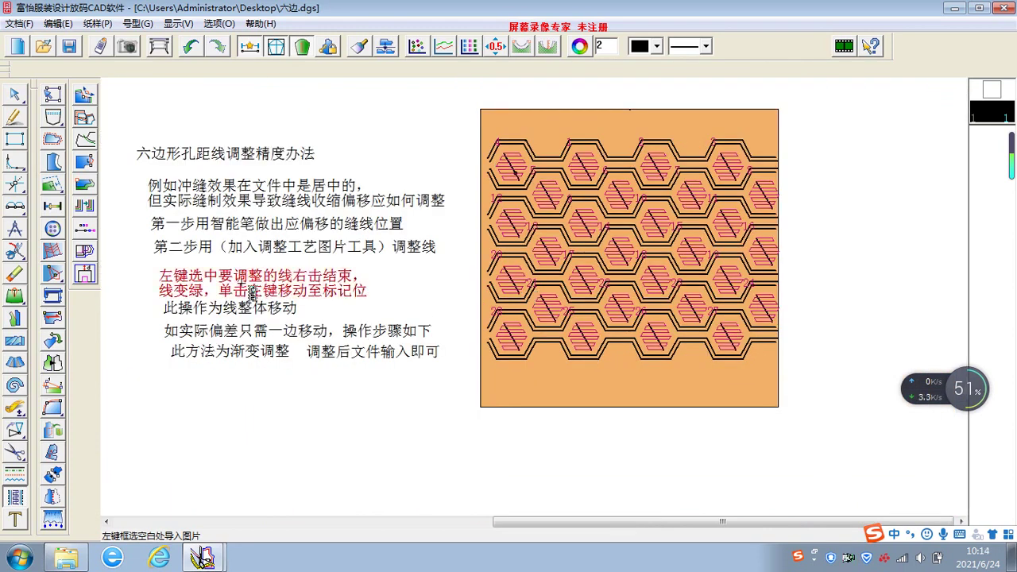
scroll(316, 320, up, 1)
scroll(201, 336, down, 1)
scroll(549, 306, up, 1)
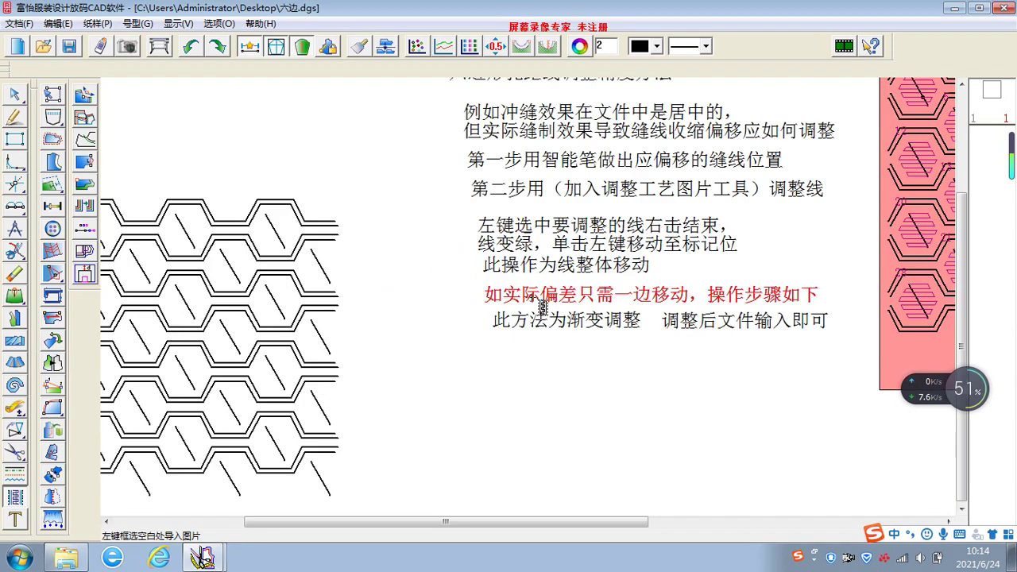
scroll(560, 302, up, 1)
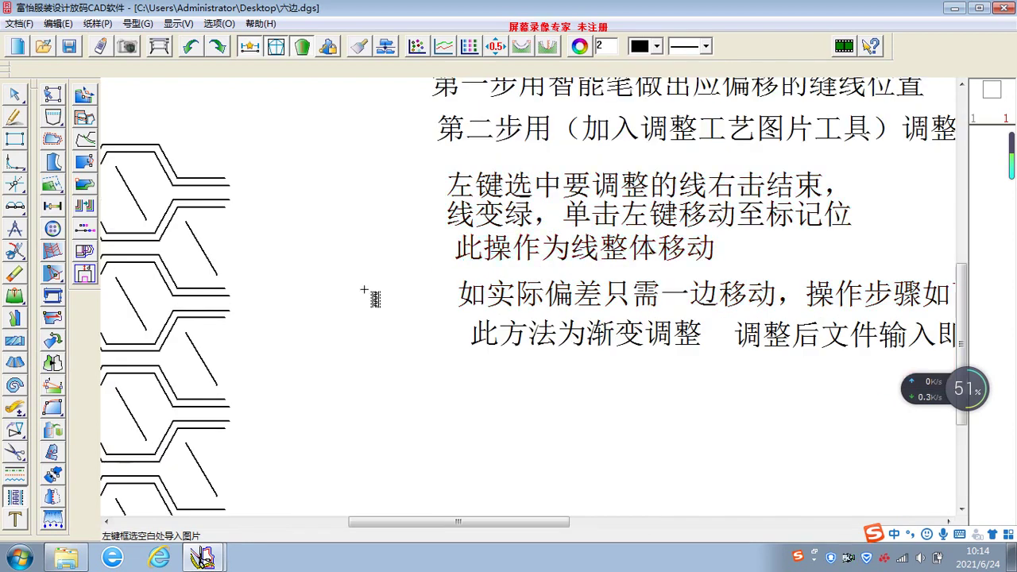
scroll(459, 312, down, 1)
scroll(483, 314, up, 1)
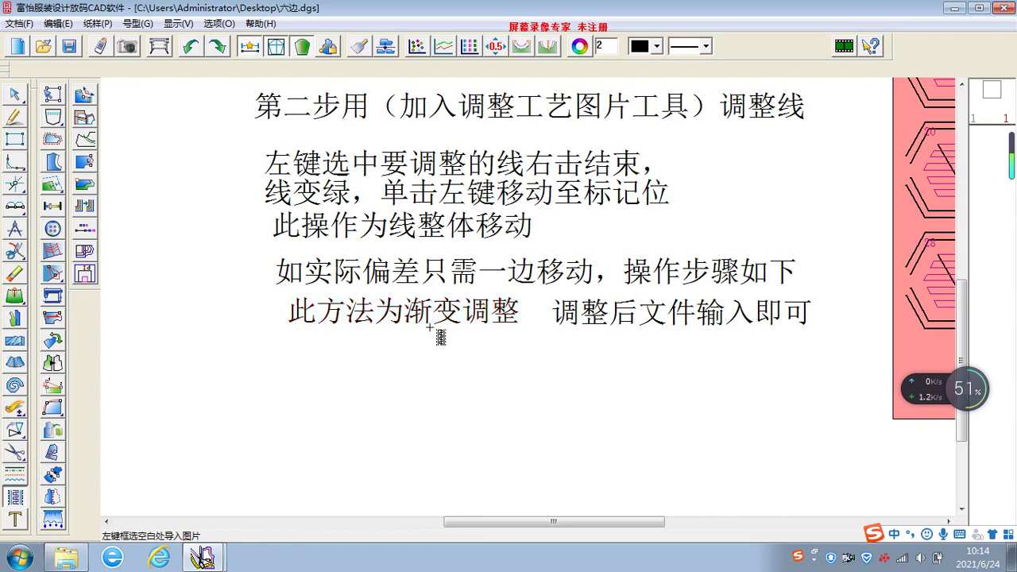
Select all the hexagon stitch outlines to be shifted.
scroll(603, 310, down, 2)
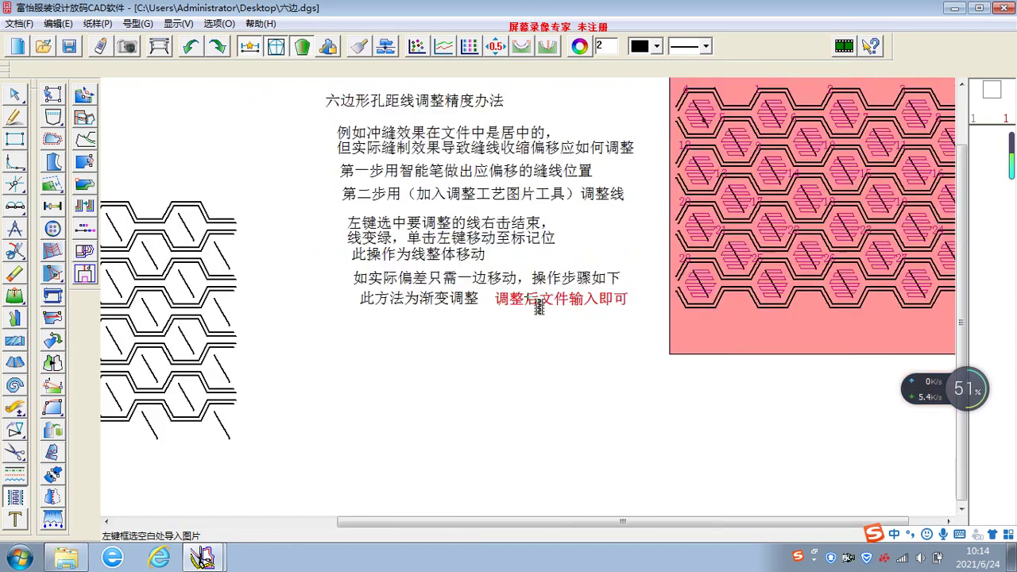
scroll(541, 302, up, 4)
scroll(531, 296, up, 2)
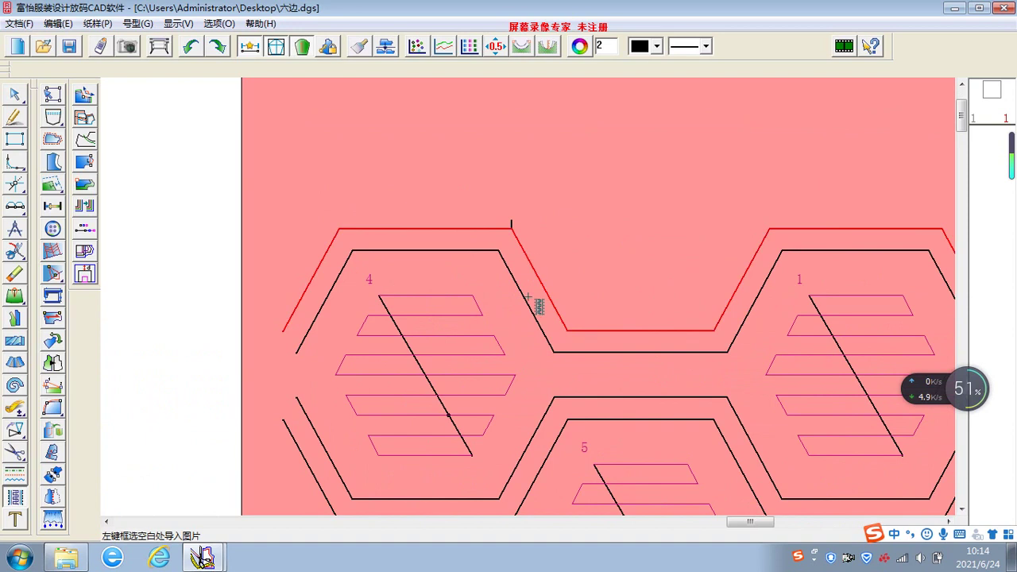
scroll(536, 300, up, 2)
scroll(505, 248, down, 2)
scroll(525, 262, down, 2)
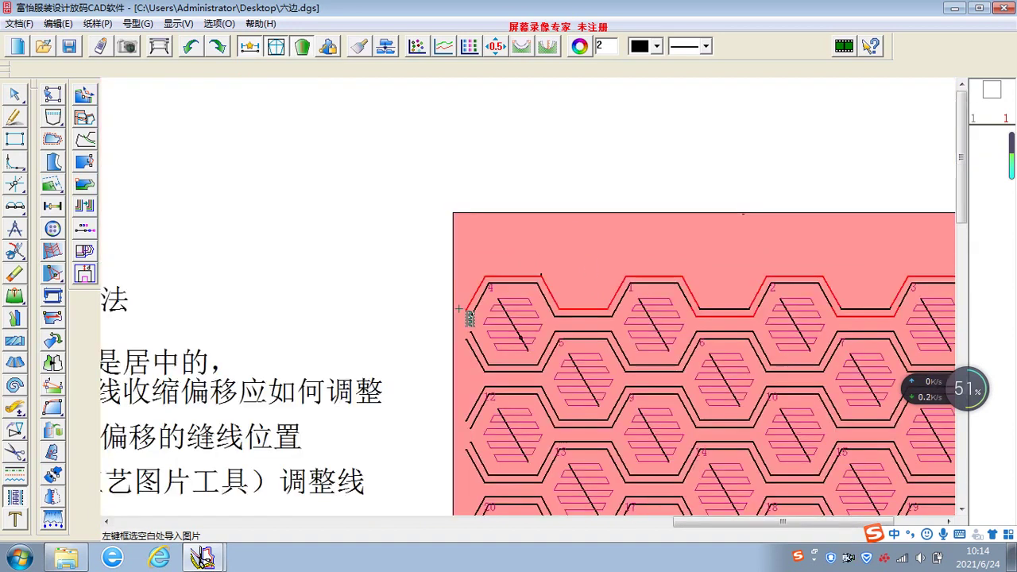
scroll(612, 199, down, 1)
scroll(572, 334, down, 2)
scroll(564, 340, up, 3)
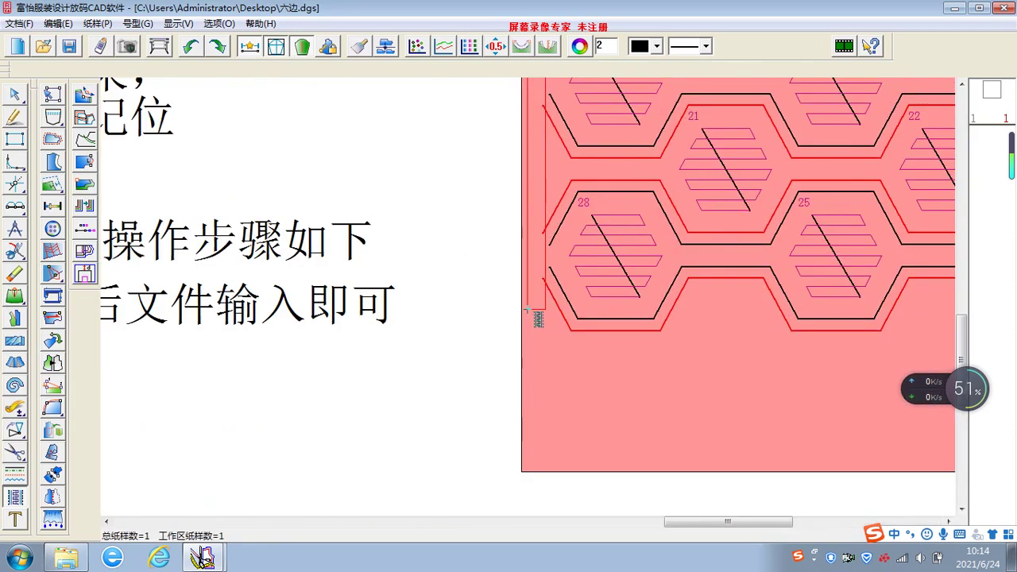
scroll(640, 192, down, 2)
click(549, 170)
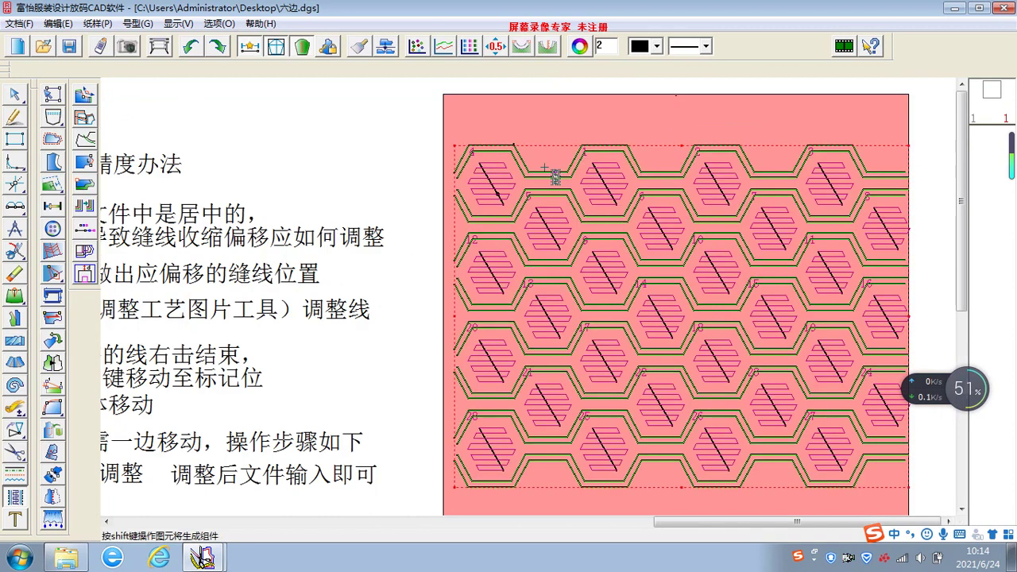
Drag the selected outlines slightly upward to the marker and place them.
scroll(527, 295, up, 3)
scroll(406, 273, up, 1)
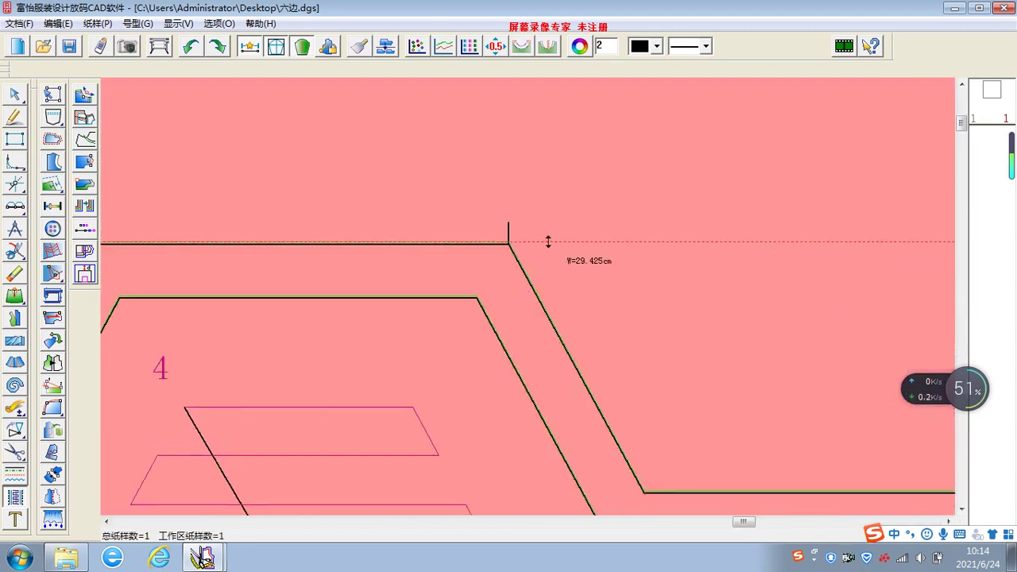
drag(555, 244, 547, 224)
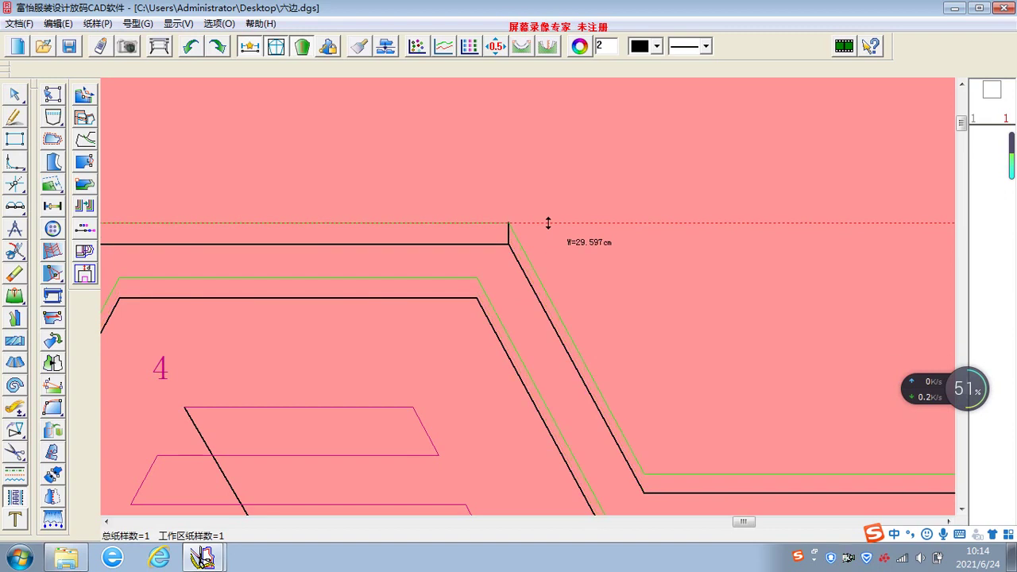
click(547, 222)
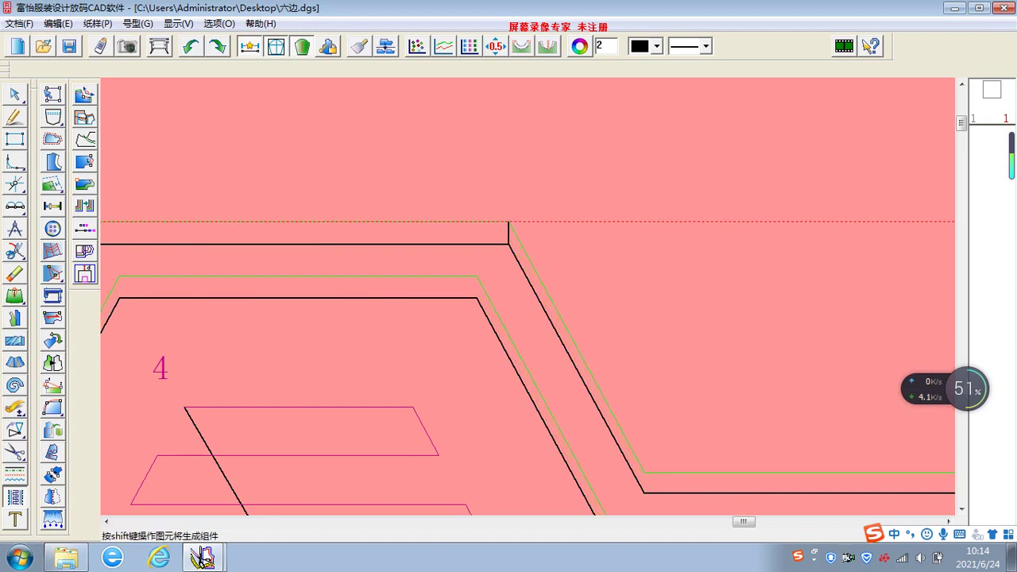
Zoom around the pattern to inspect the upward-shifted hexagon outlines.
scroll(527, 295, down, 2)
scroll(527, 295, down, 1)
scroll(527, 295, down, 1)
scroll(528, 298, up, 1)
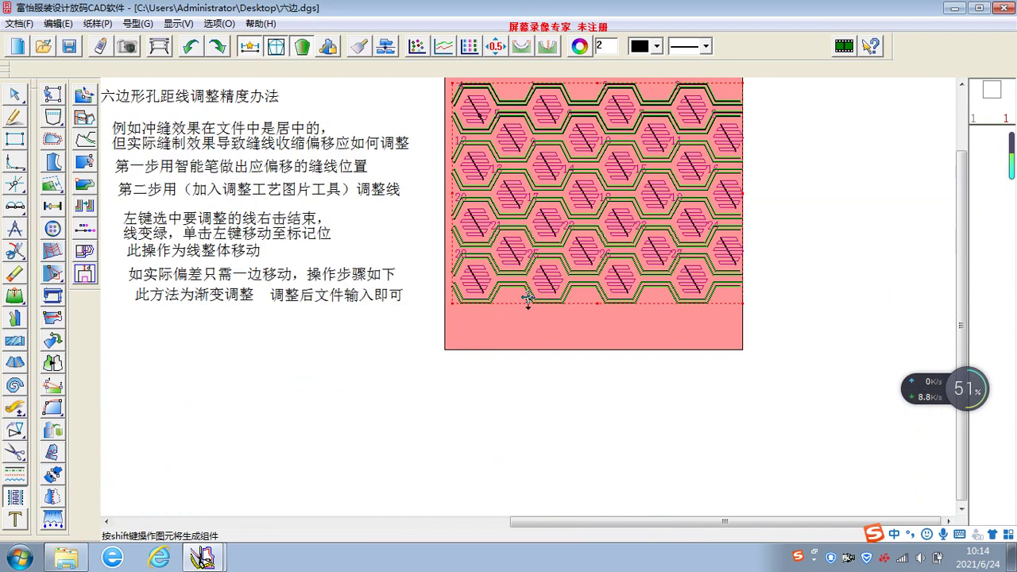
scroll(527, 298, up, 1)
scroll(500, 295, up, 1)
scroll(527, 295, up, 1)
scroll(526, 290, up, 1)
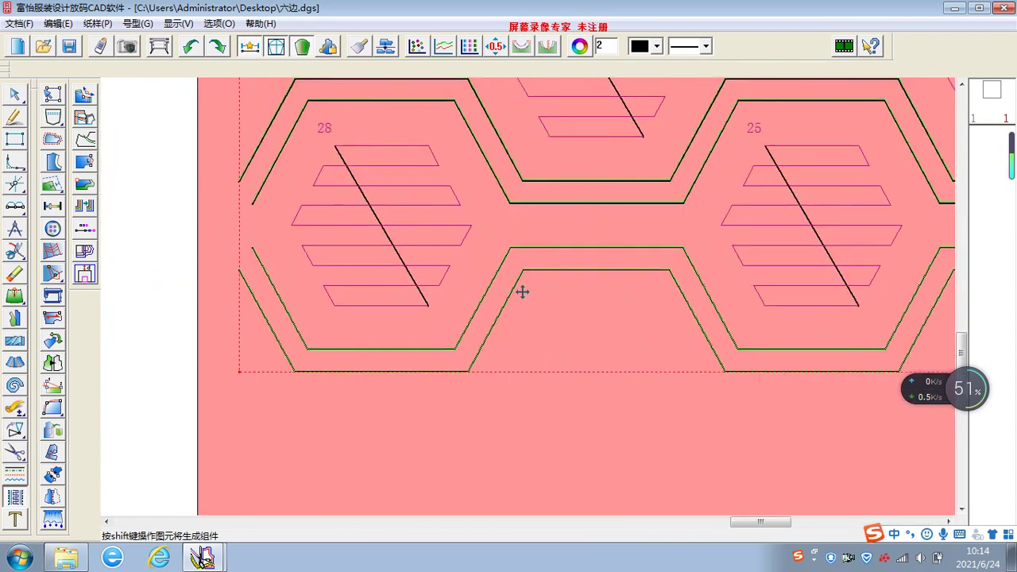
scroll(312, 176, up, 1)
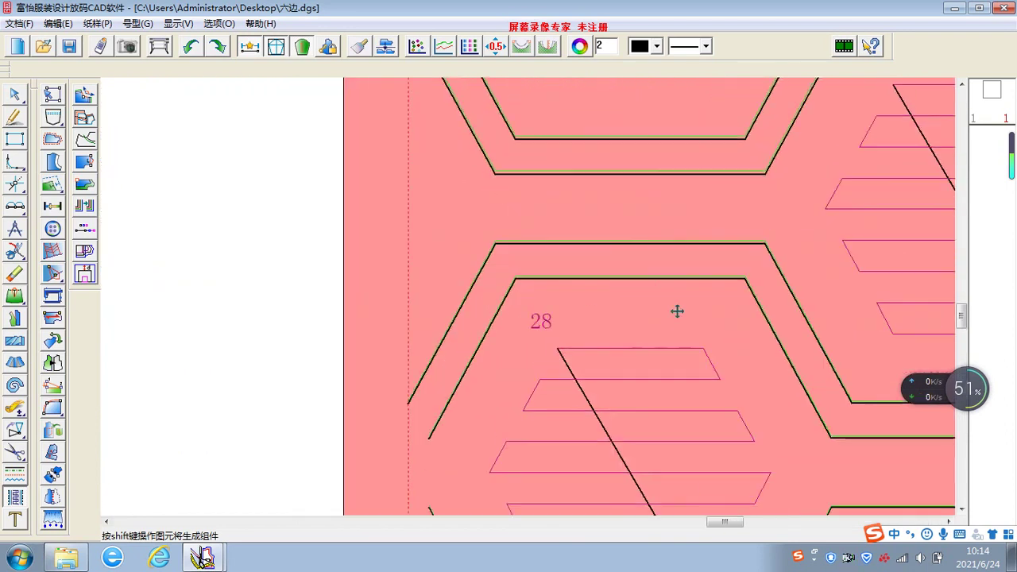
scroll(527, 295, down, 2)
scroll(527, 295, up, 1)
scroll(511, 341, up, 1)
scroll(527, 295, down, 1)
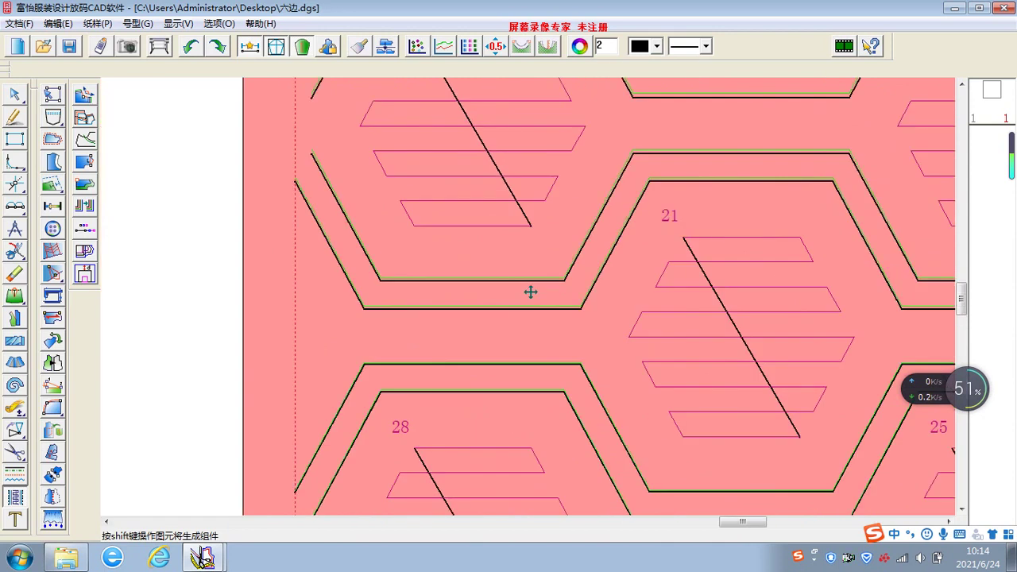
scroll(530, 292, down, 3)
scroll(527, 295, up, 4)
scroll(476, 335, down, 3)
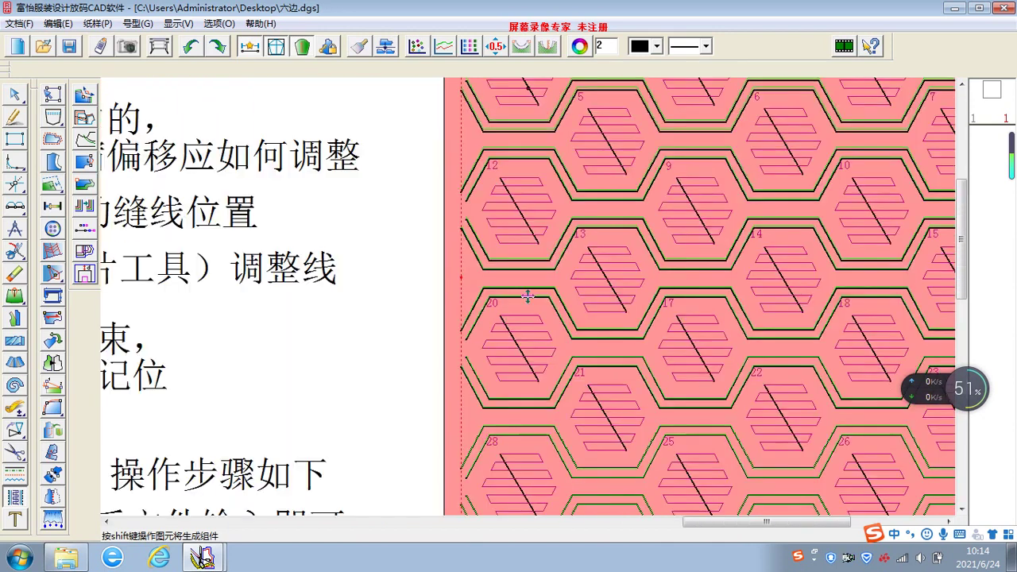
scroll(524, 293, down, 1)
scroll(524, 293, up, 1)
scroll(523, 292, up, 1)
scroll(523, 293, up, 1)
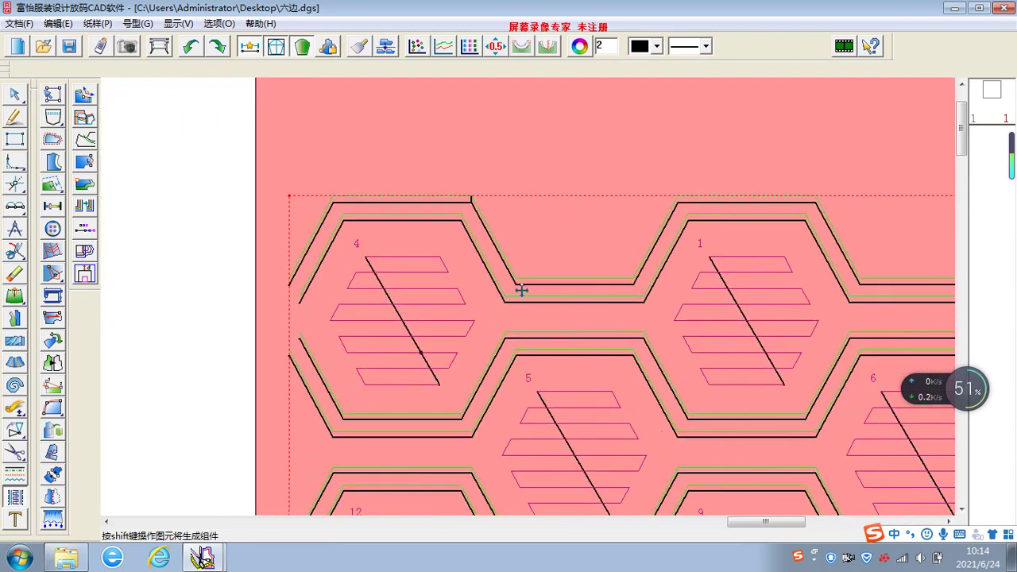
scroll(522, 290, up, 1)
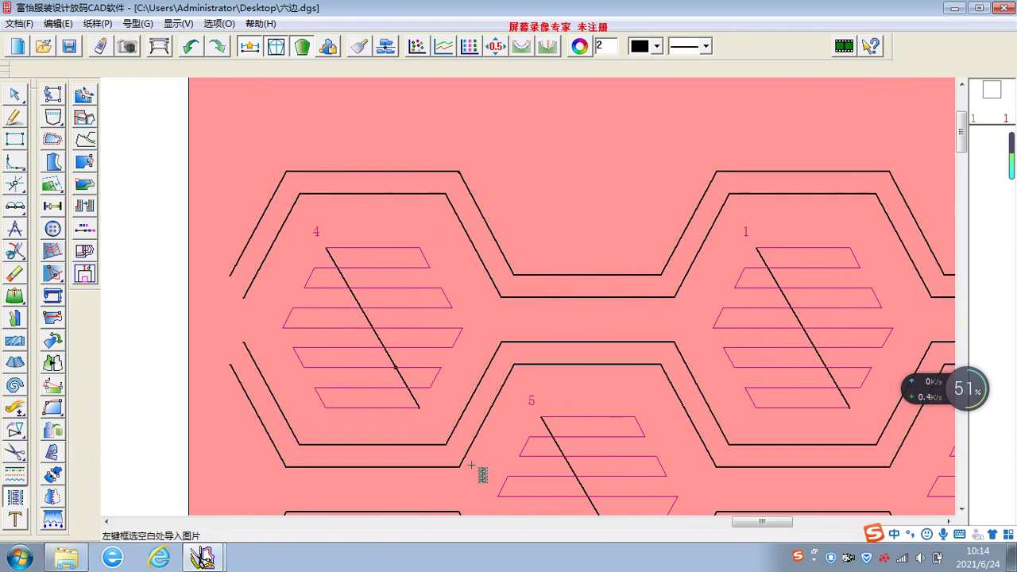
scroll(471, 465, down, 3)
scroll(457, 333, up, 1)
Draw a 0.2-long marker line at the left corner of hexagon 4.
right_click(427, 206)
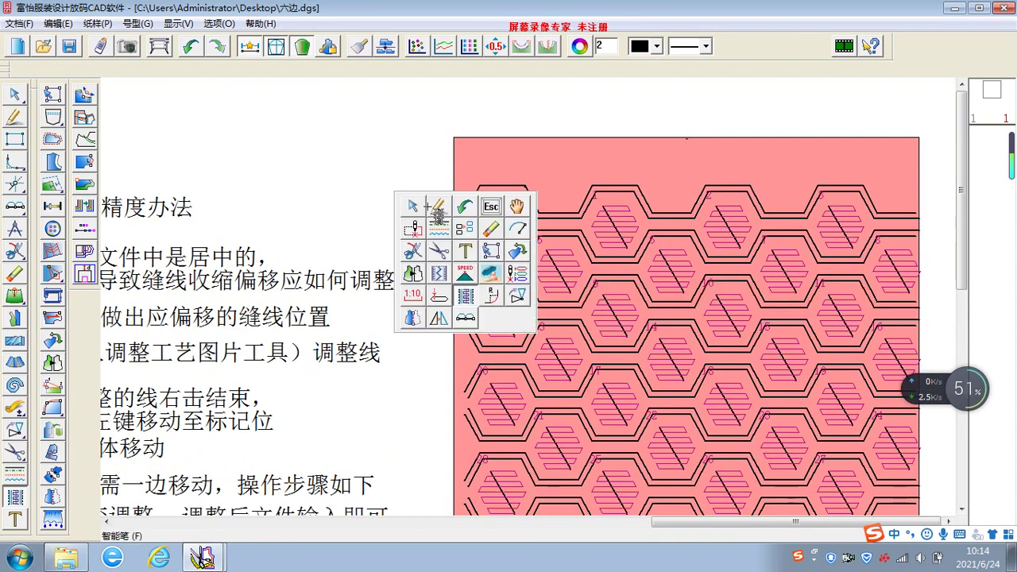
click(437, 208)
scroll(493, 238, up, 3)
click(524, 291)
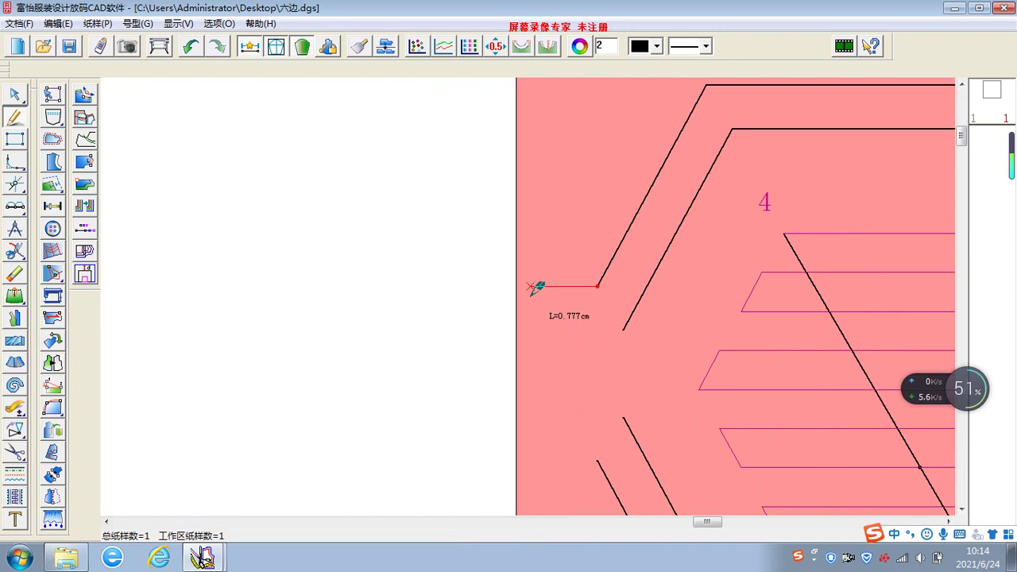
key(Return)
text(0.2)
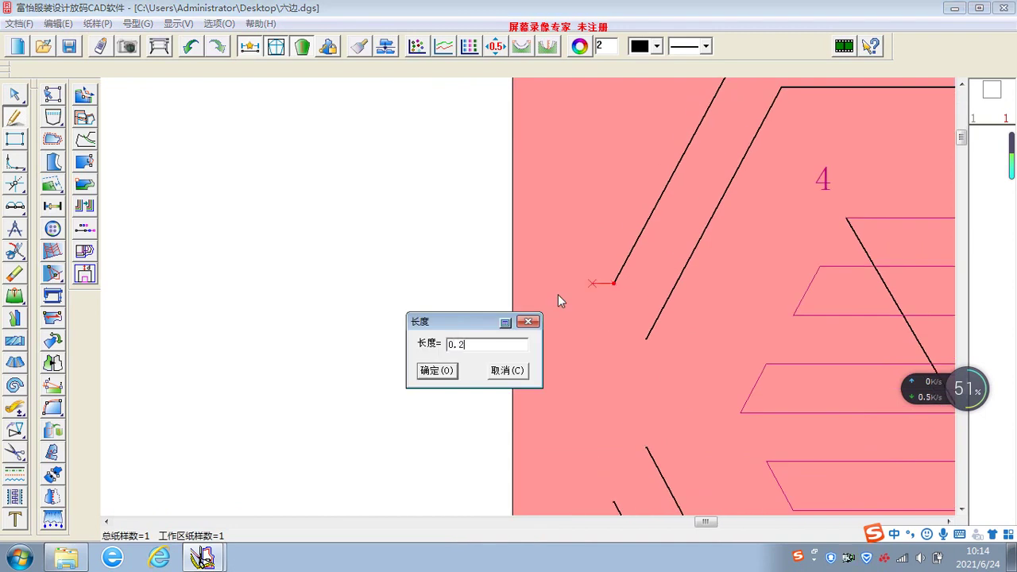
key(Return)
scroll(538, 291, down, 2)
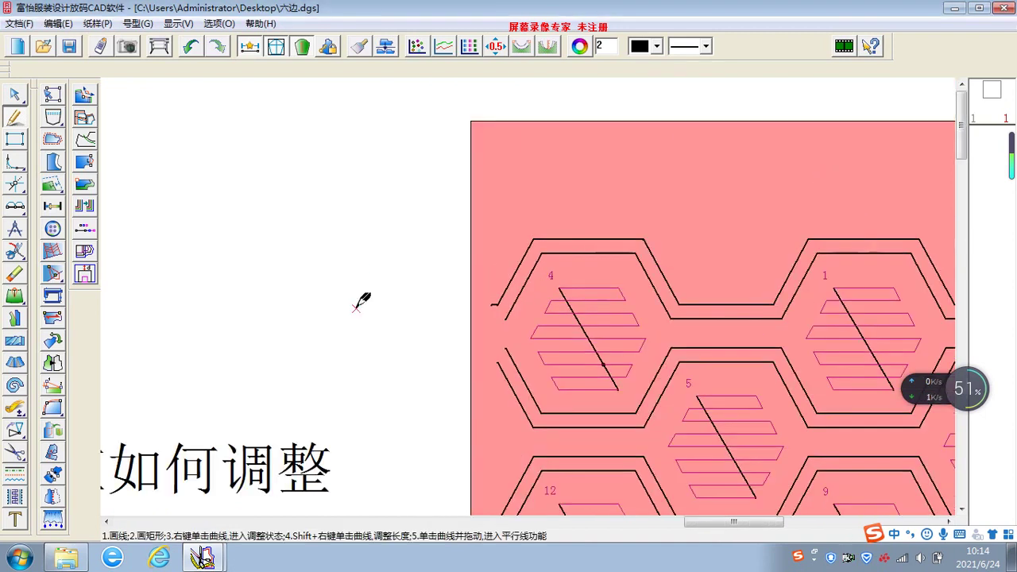
right_click(357, 308)
Box-select the hexagon stitch lines with 加入调整工艺图片 and drag them sideways onto the 0.2 marker.
click(429, 405)
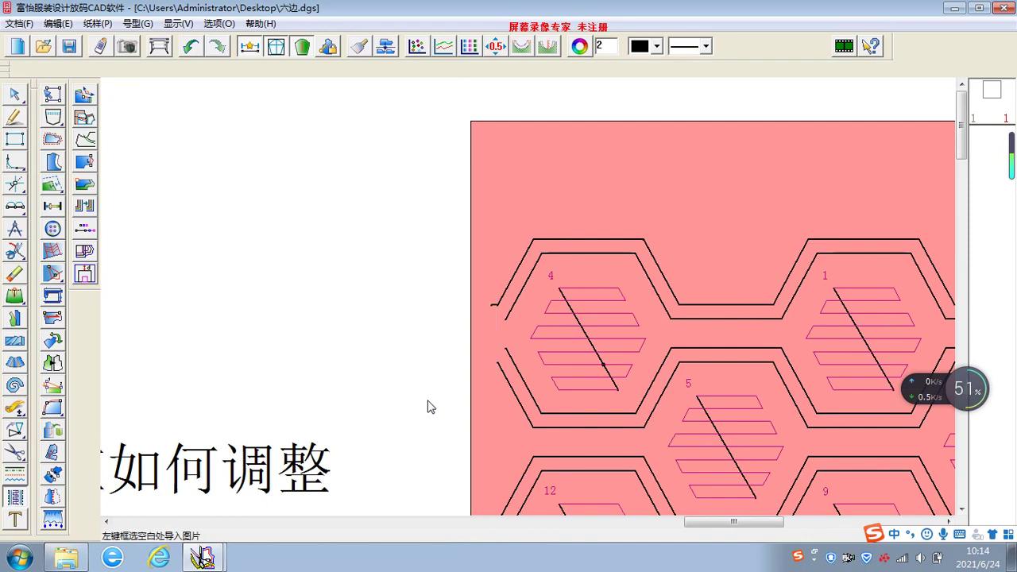
drag(515, 238, 517, 437)
scroll(540, 317, down, 3)
scroll(541, 318, up, 2)
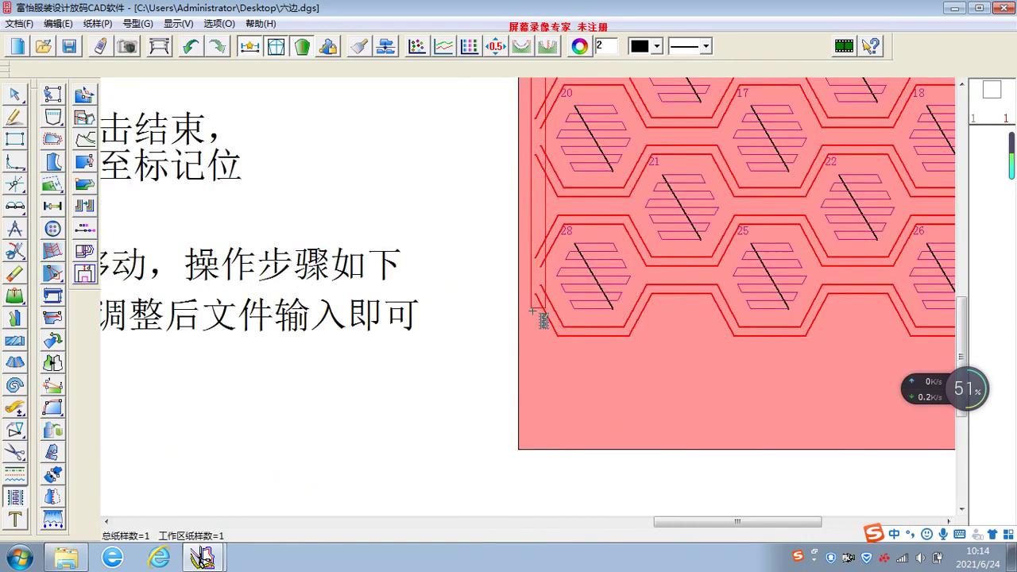
scroll(544, 236, down, 2)
scroll(545, 236, up, 3)
scroll(519, 230, up, 2)
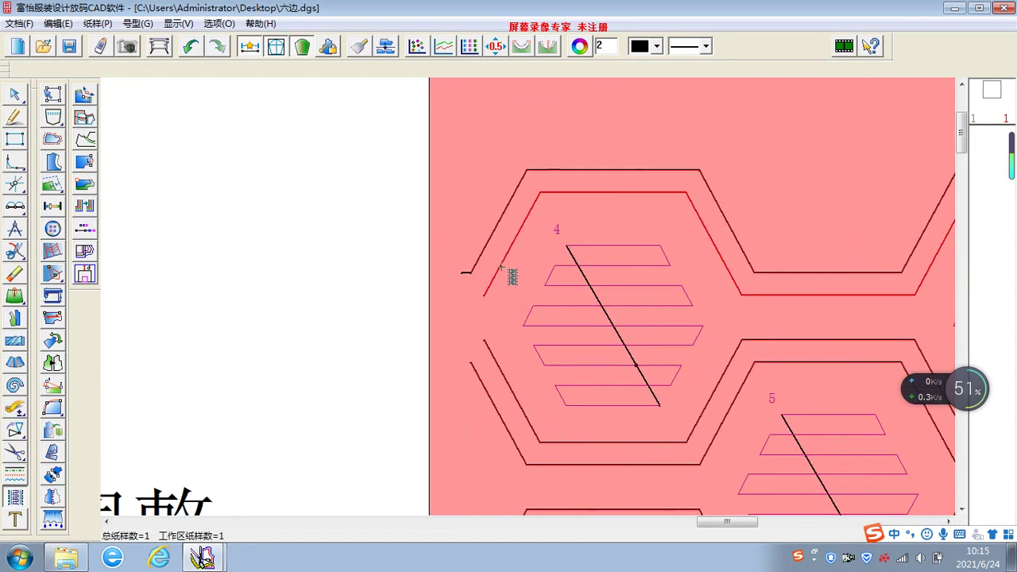
scroll(511, 275, up, 2)
drag(493, 243, 470, 243)
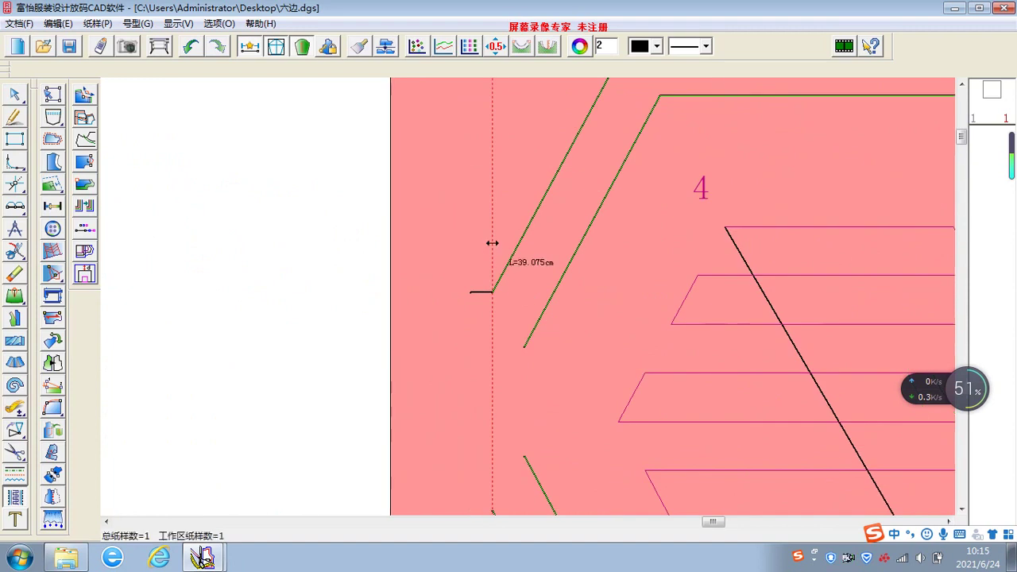
scroll(470, 242, down, 2)
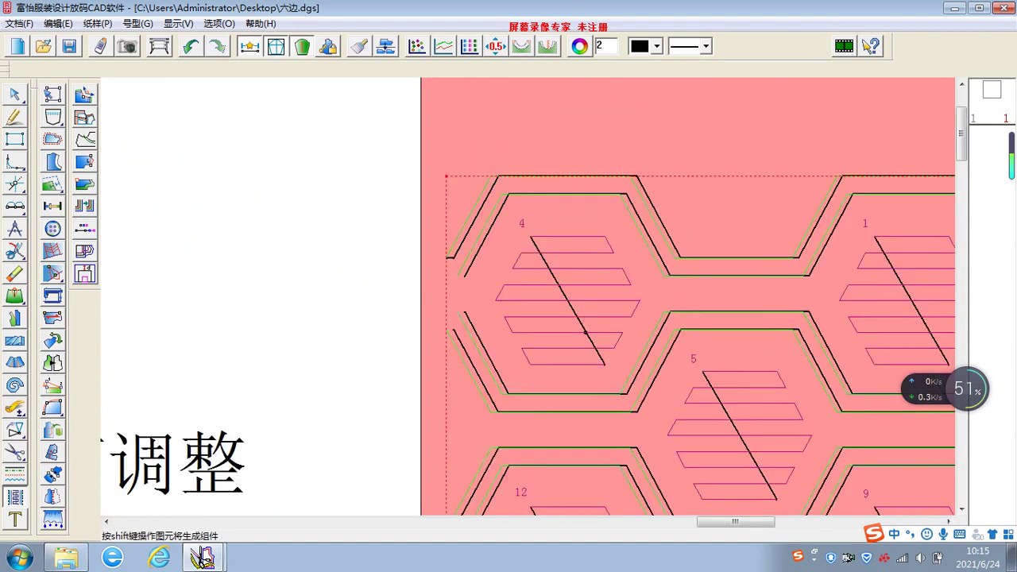
scroll(614, 289, down, 1)
scroll(773, 309, up, 1)
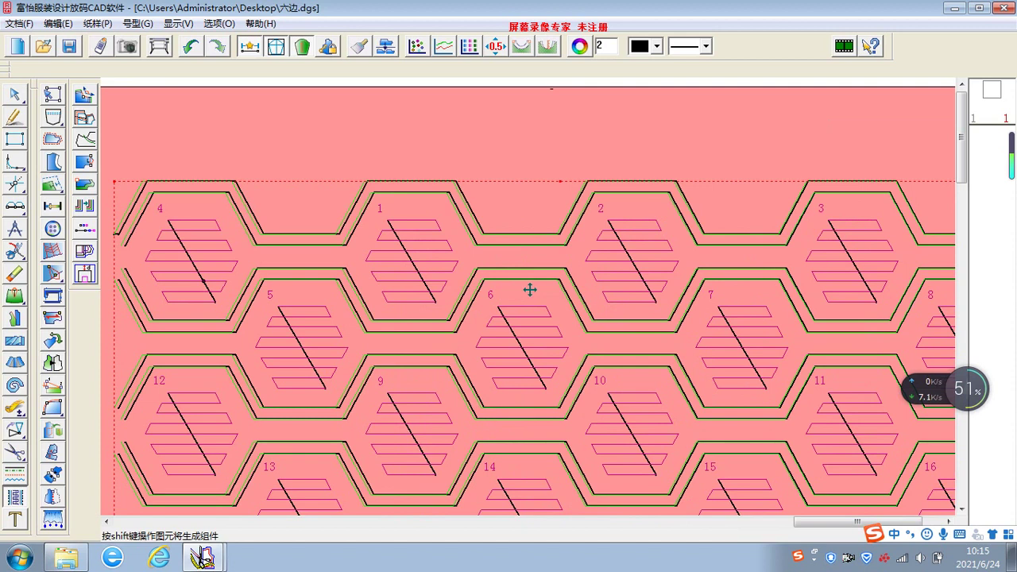
scroll(527, 293, up, 1)
scroll(529, 291, down, 1)
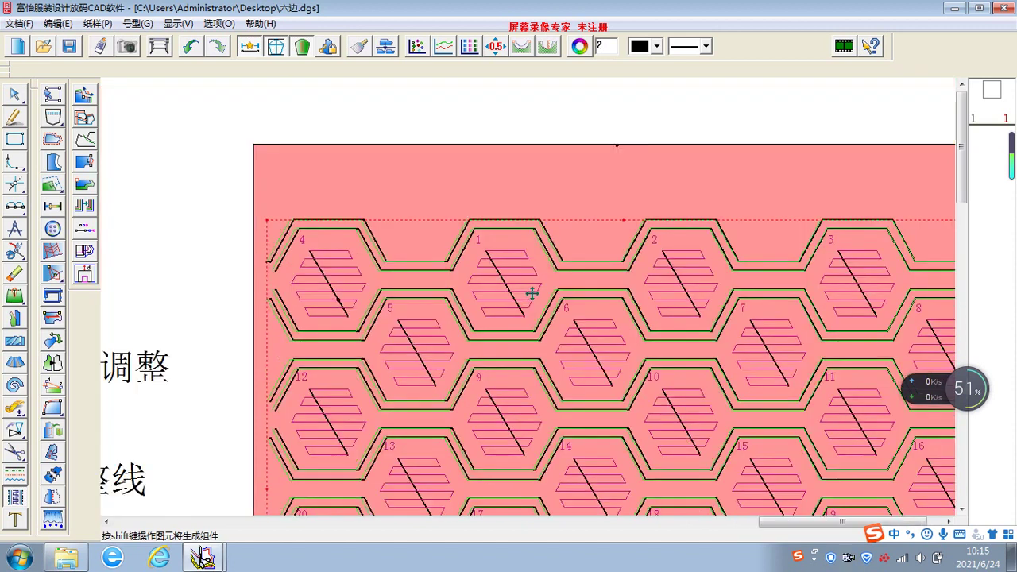
scroll(569, 297, up, 1)
scroll(569, 297, up, 1)
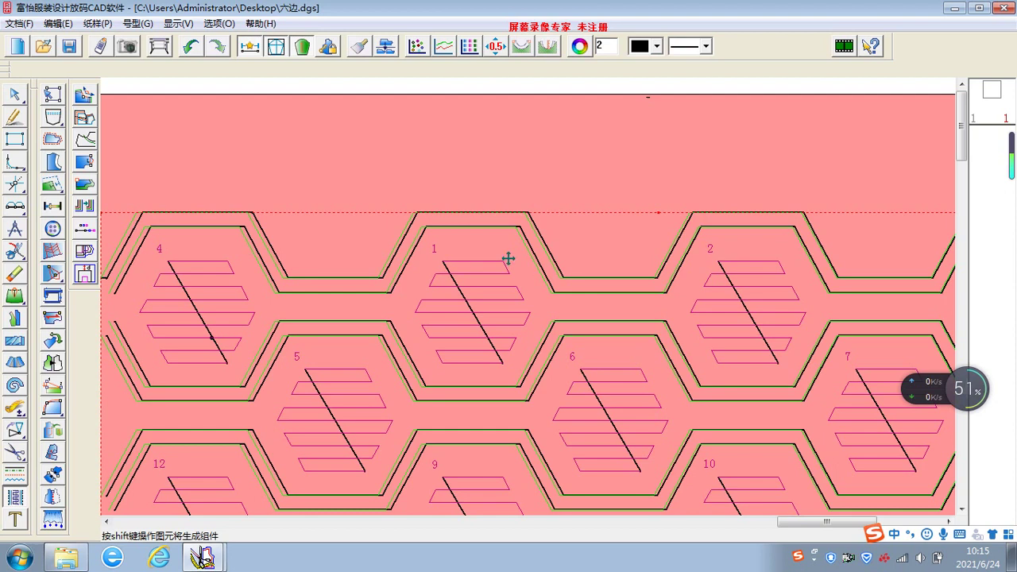
scroll(929, 272, up, 1)
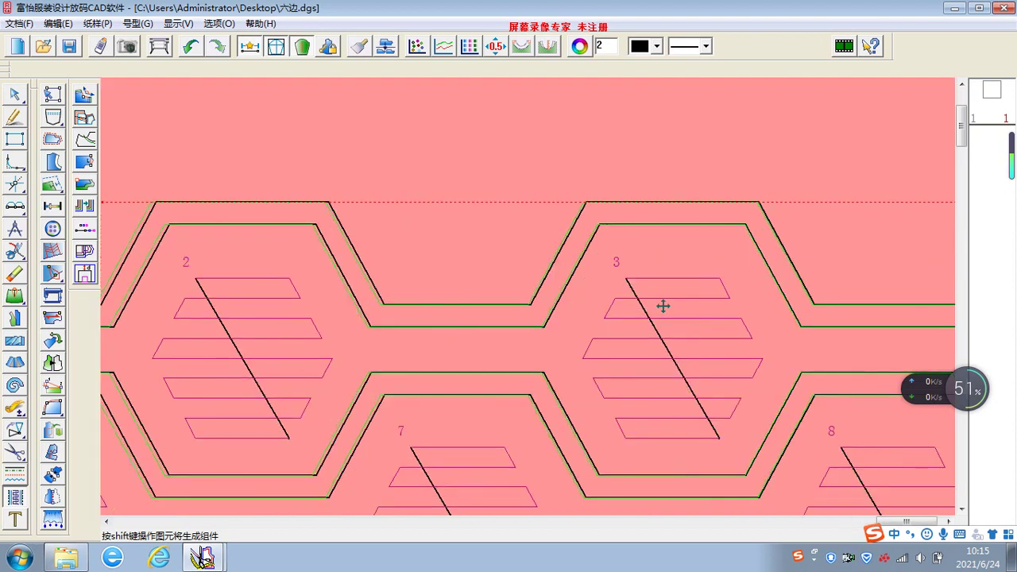
scroll(527, 294, down, 1)
scroll(504, 294, up, 1)
scroll(460, 302, up, 1)
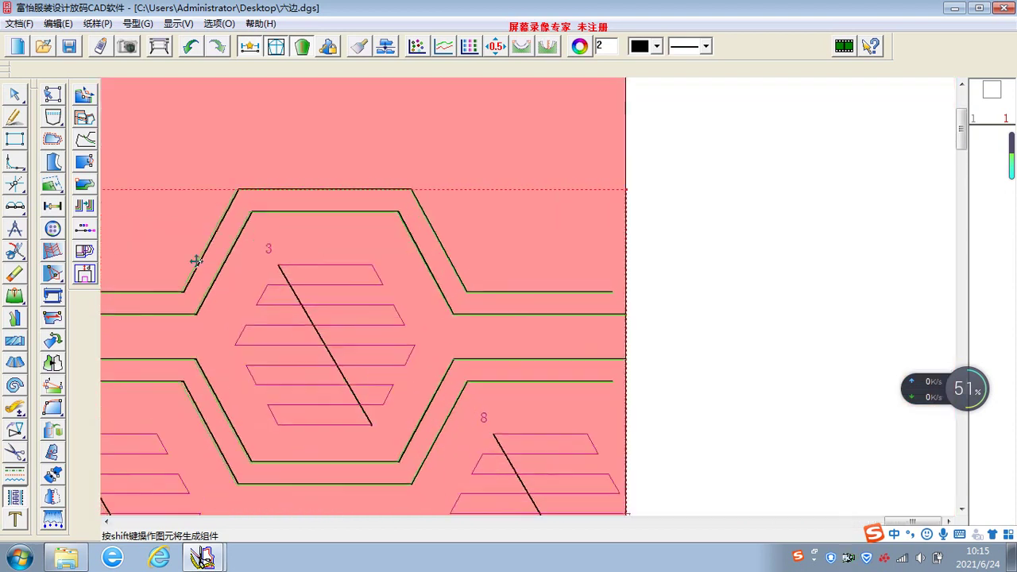
scroll(517, 297, down, 2)
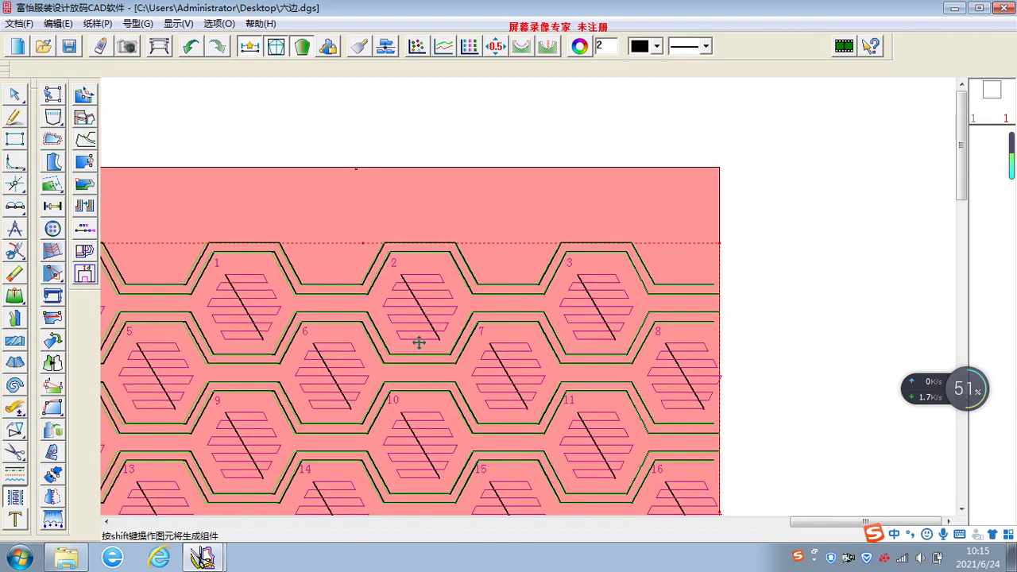
scroll(420, 341, down, 1)
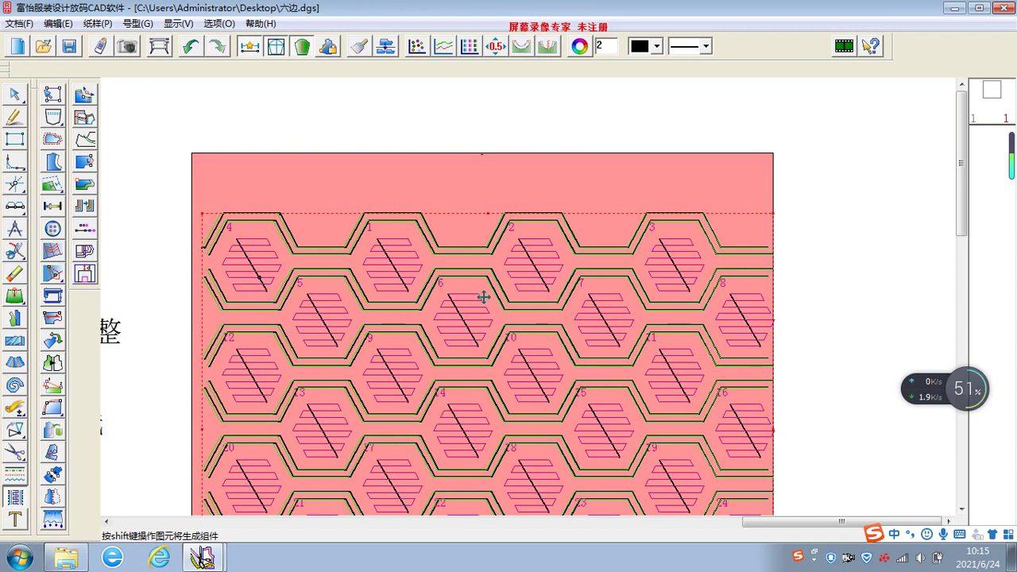
Place the shifted stitch lines to finish the adjustment.
click(204, 102)
scroll(528, 299, up, 1)
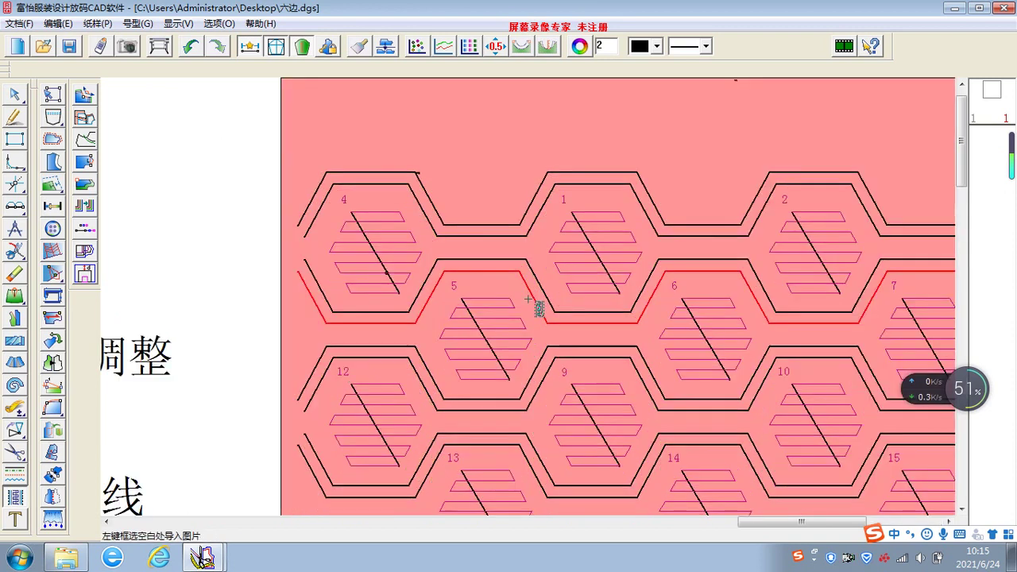
scroll(528, 298, down, 1)
scroll(477, 342, down, 1)
scroll(477, 334, up, 2)
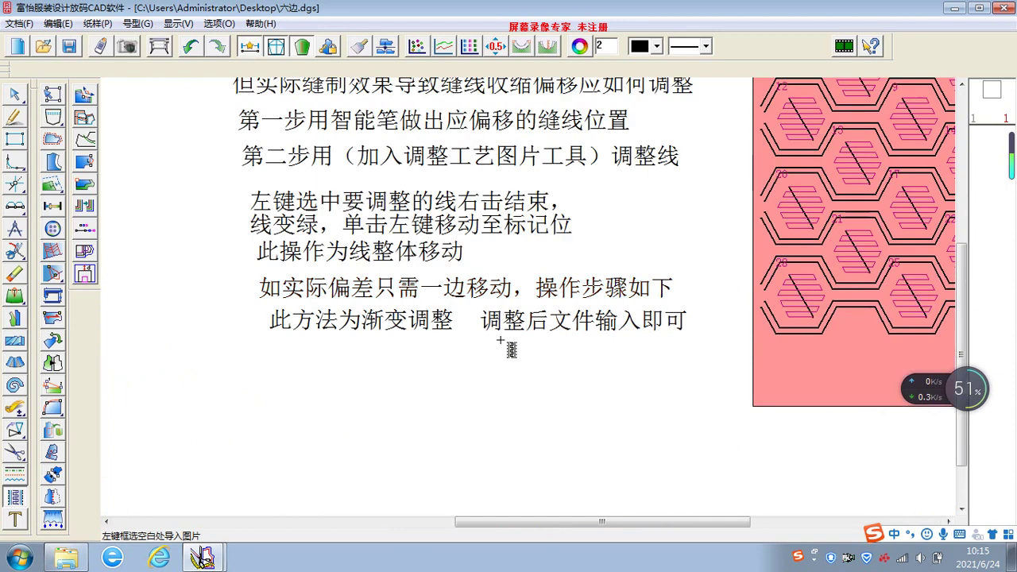
scroll(665, 338, down, 1)
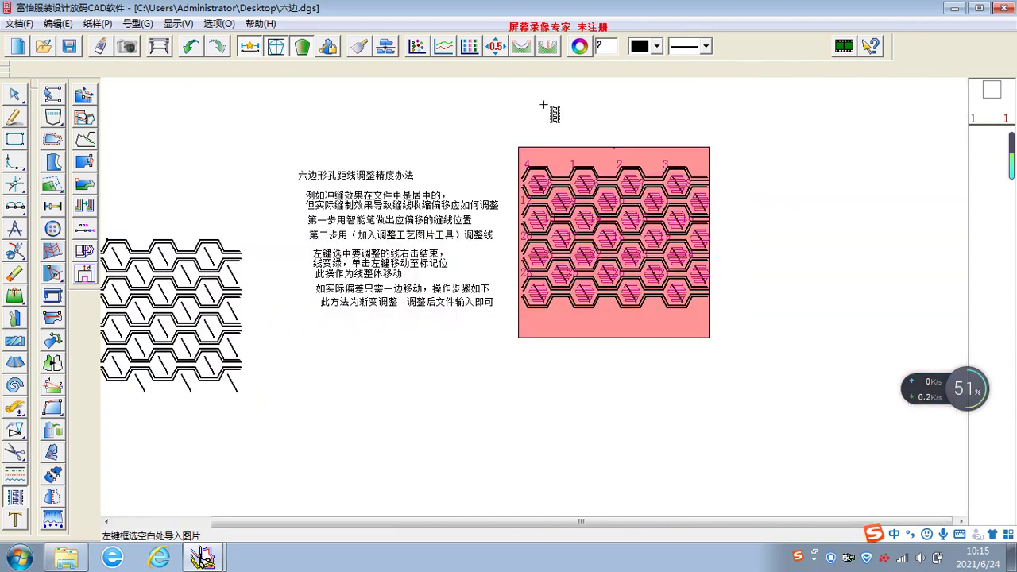
Pick up the whole pink hexagon pattern piece with the move-piece tool.
right_click(543, 105)
click(665, 120)
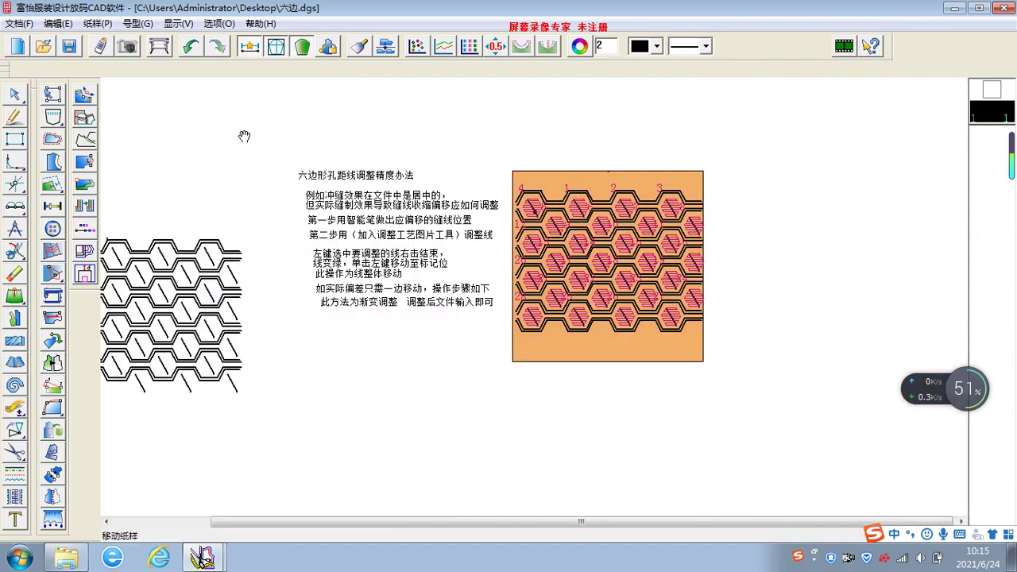
click(20, 23)
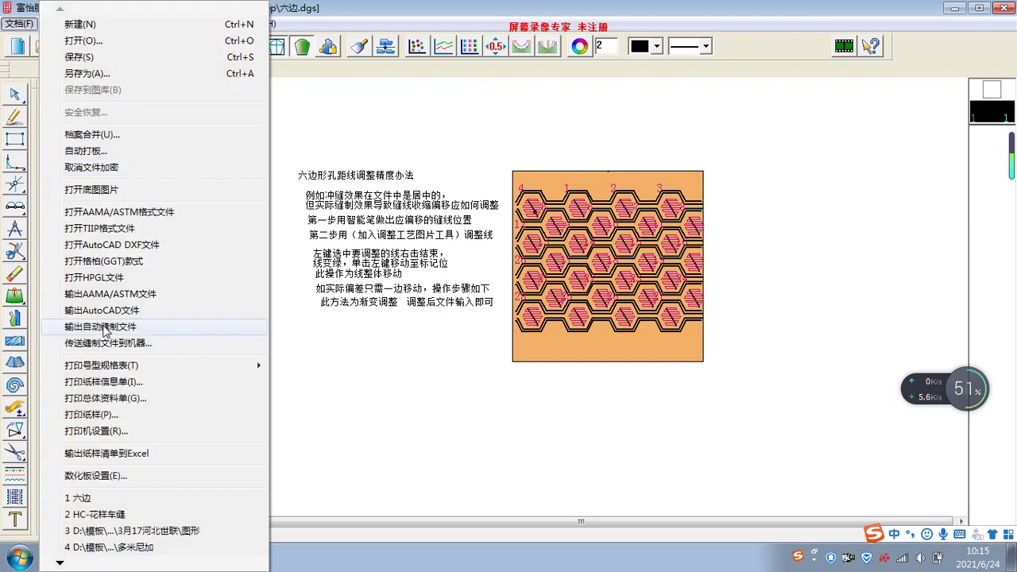
Export piece P1_M as an auto-sewing file to E:\ in Richpeace 5.0 (*.DSR) format.
click(104, 330)
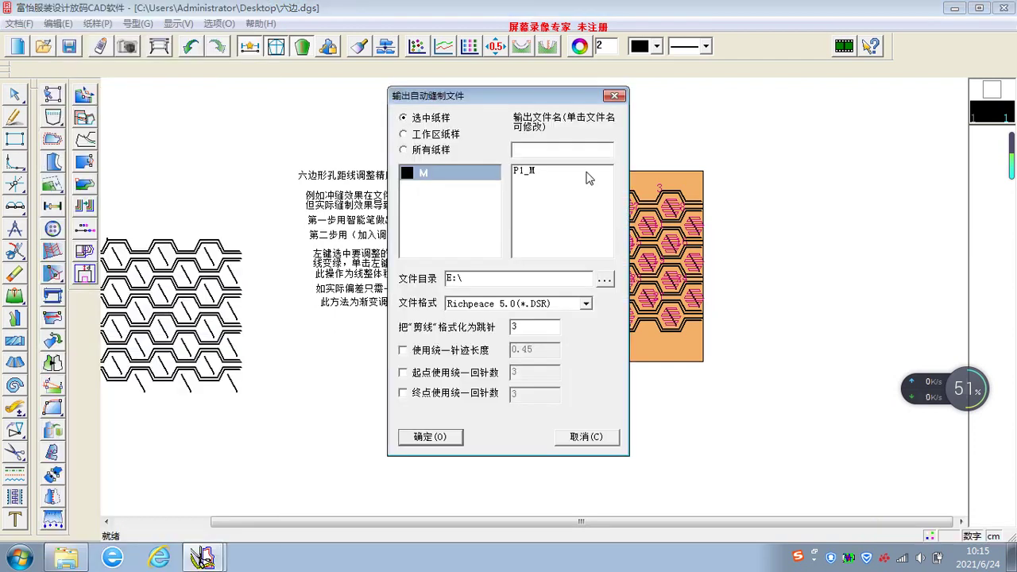
click(524, 172)
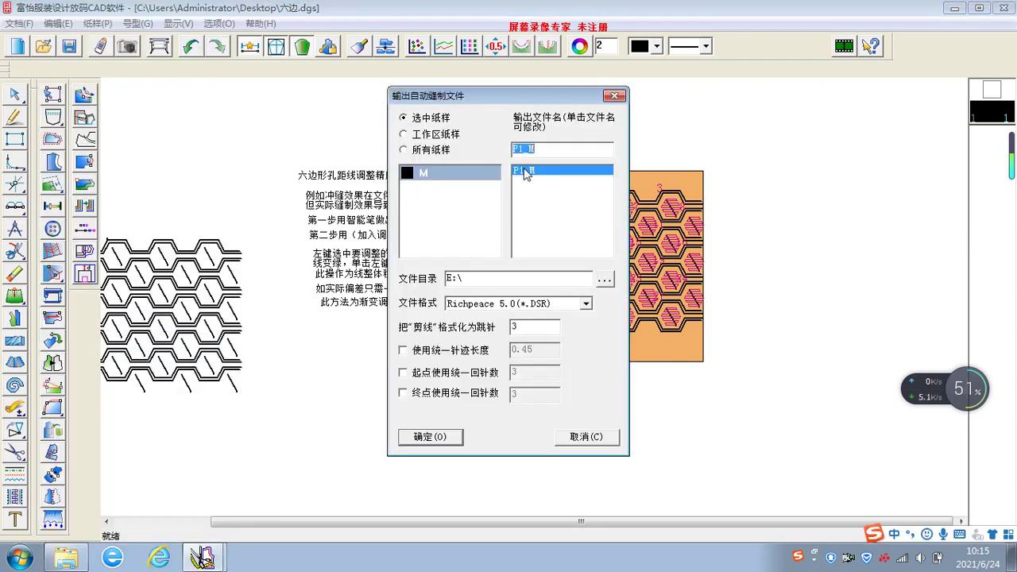
click(903, 562)
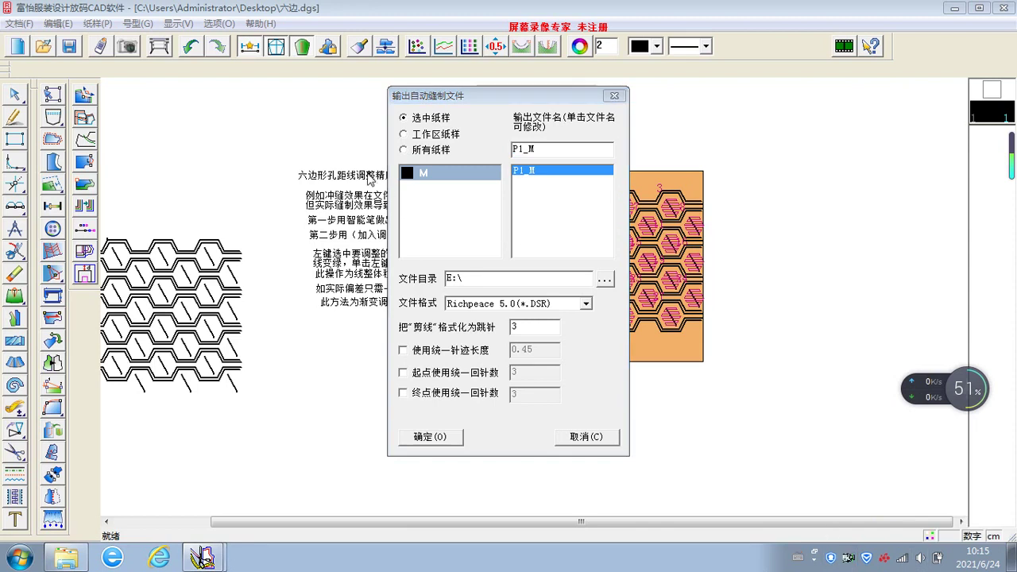
click(848, 560)
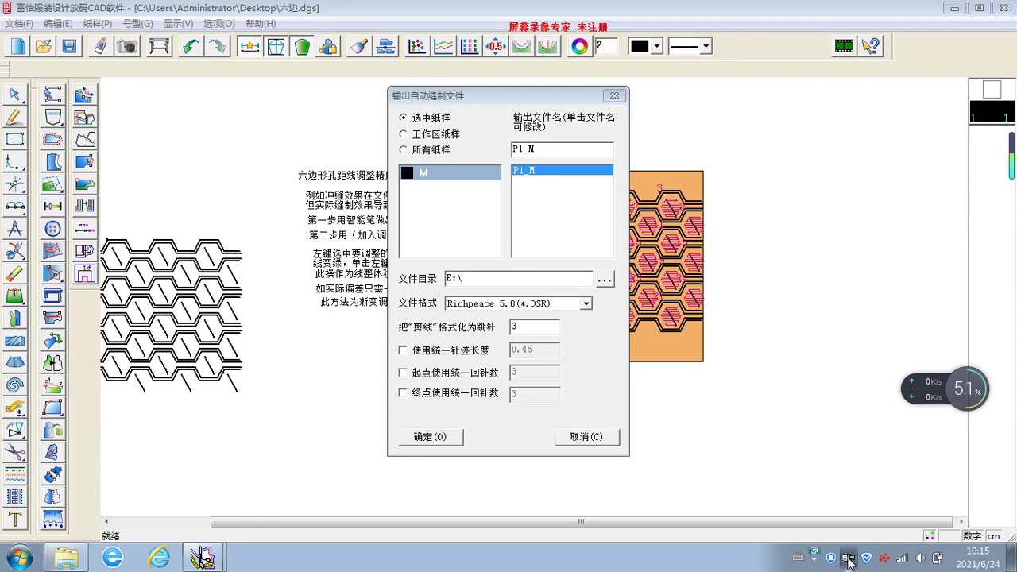